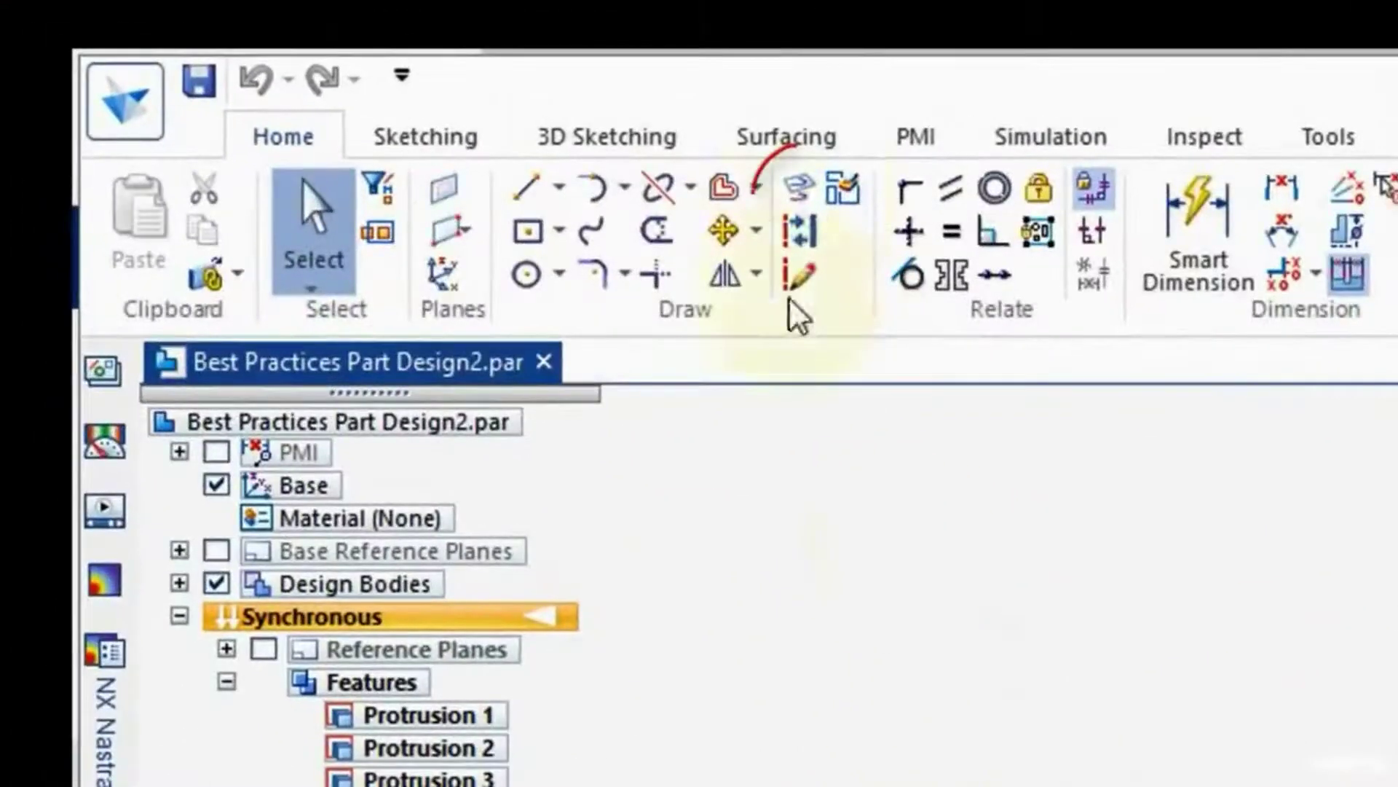
- Create a coincident reference plane on the part's long flat side face and move it outward, clear of the part
{"action": "left_click", "coordinate": [283, 64]}
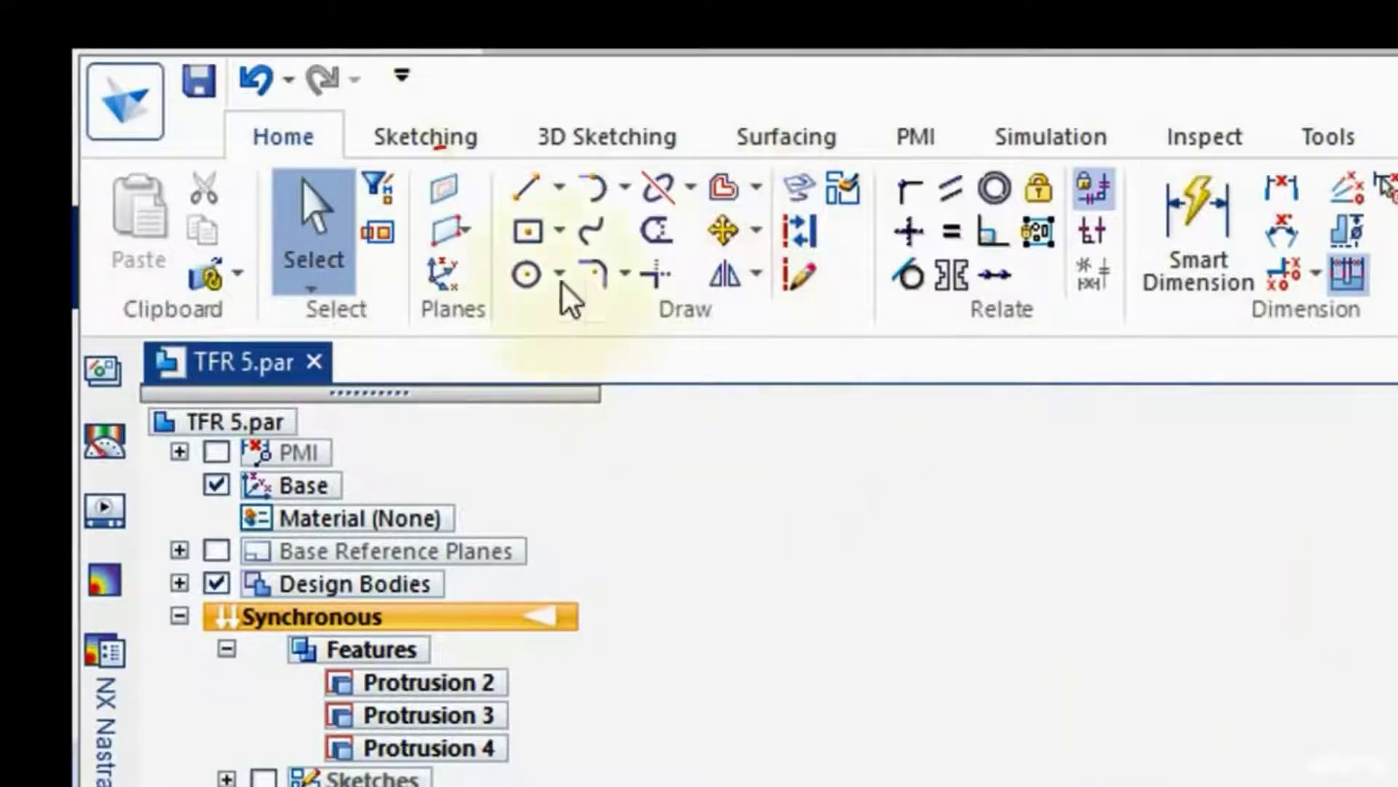
{"action": "left_click", "coordinate": [446, 191]}
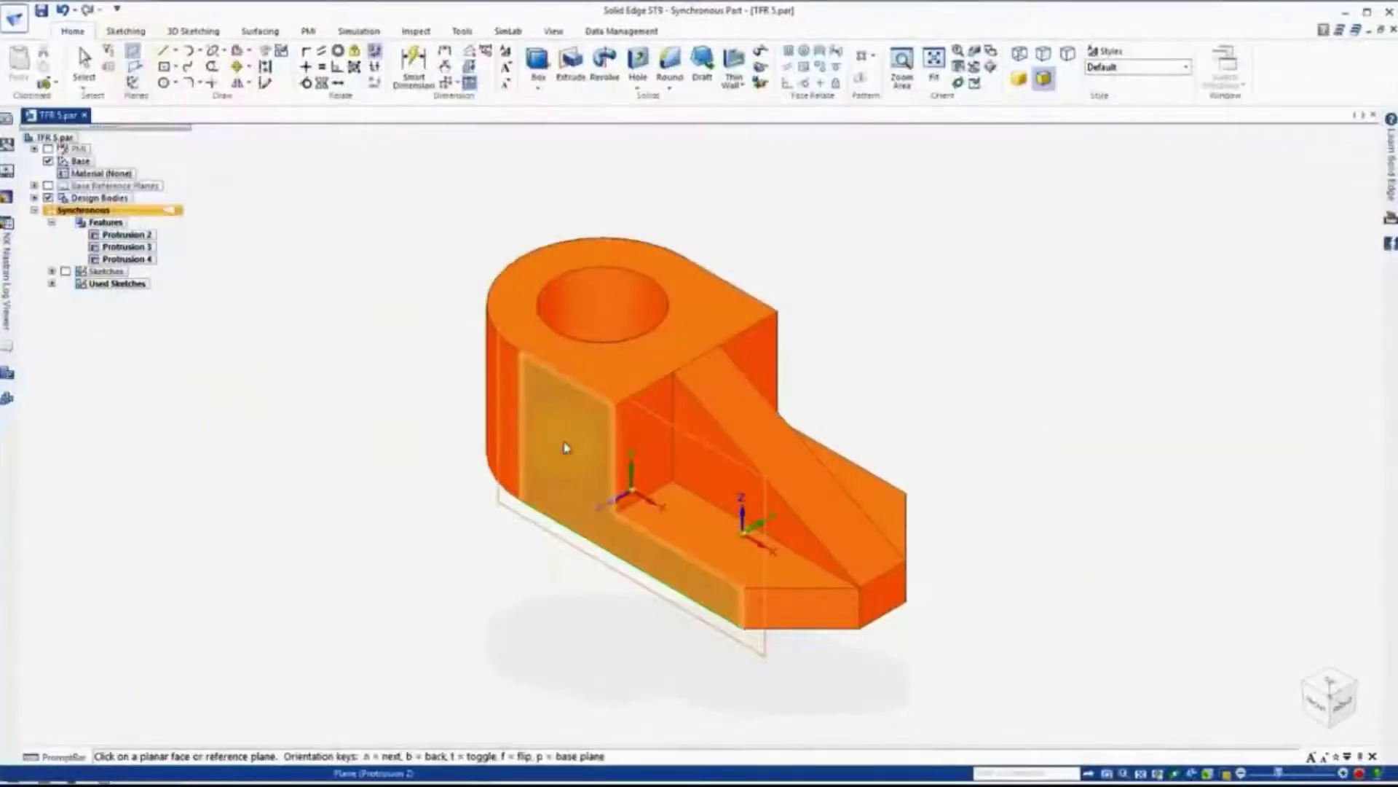
{"action": "left_click", "coordinate": [569, 449]}
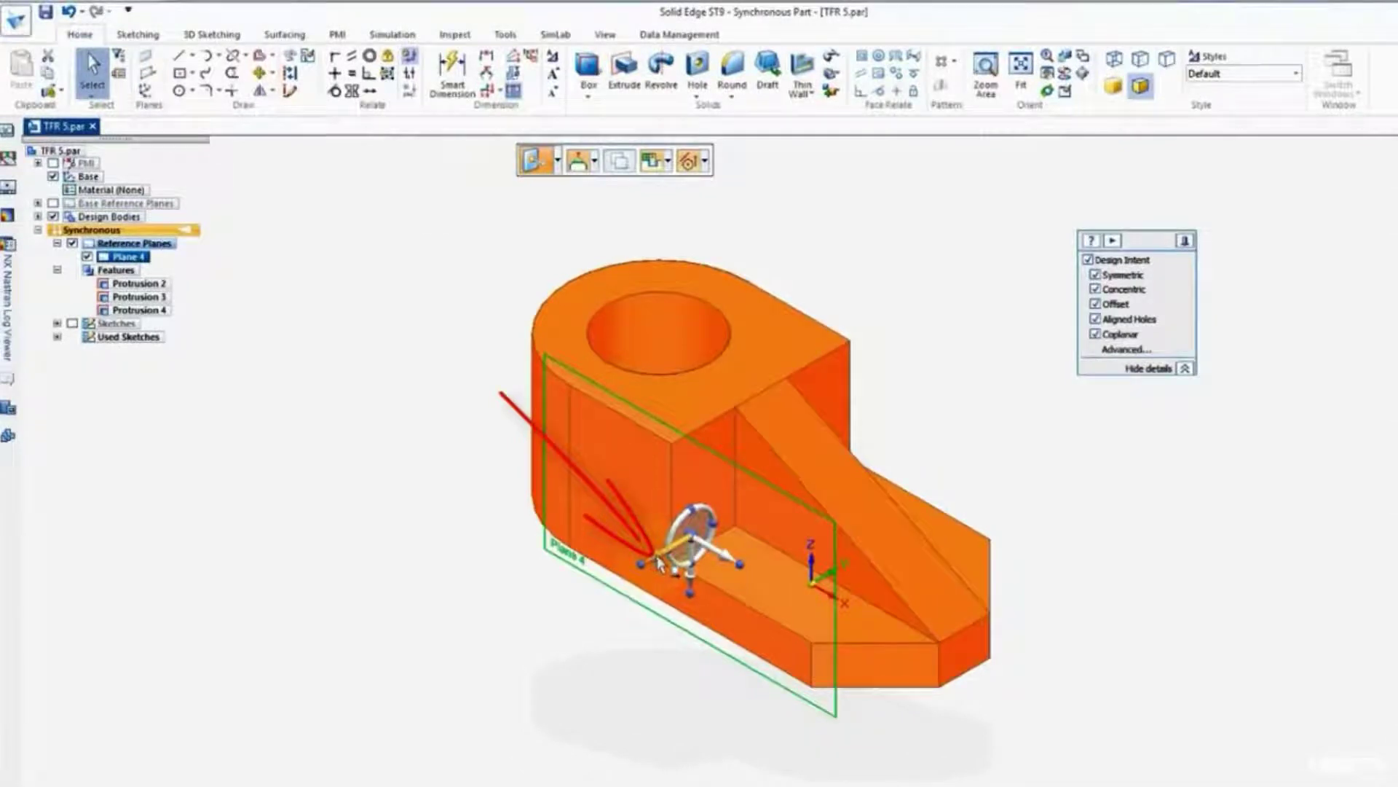
{"action": "left_click_drag", "start_coordinate": [659, 563], "coordinate": [447, 615]}
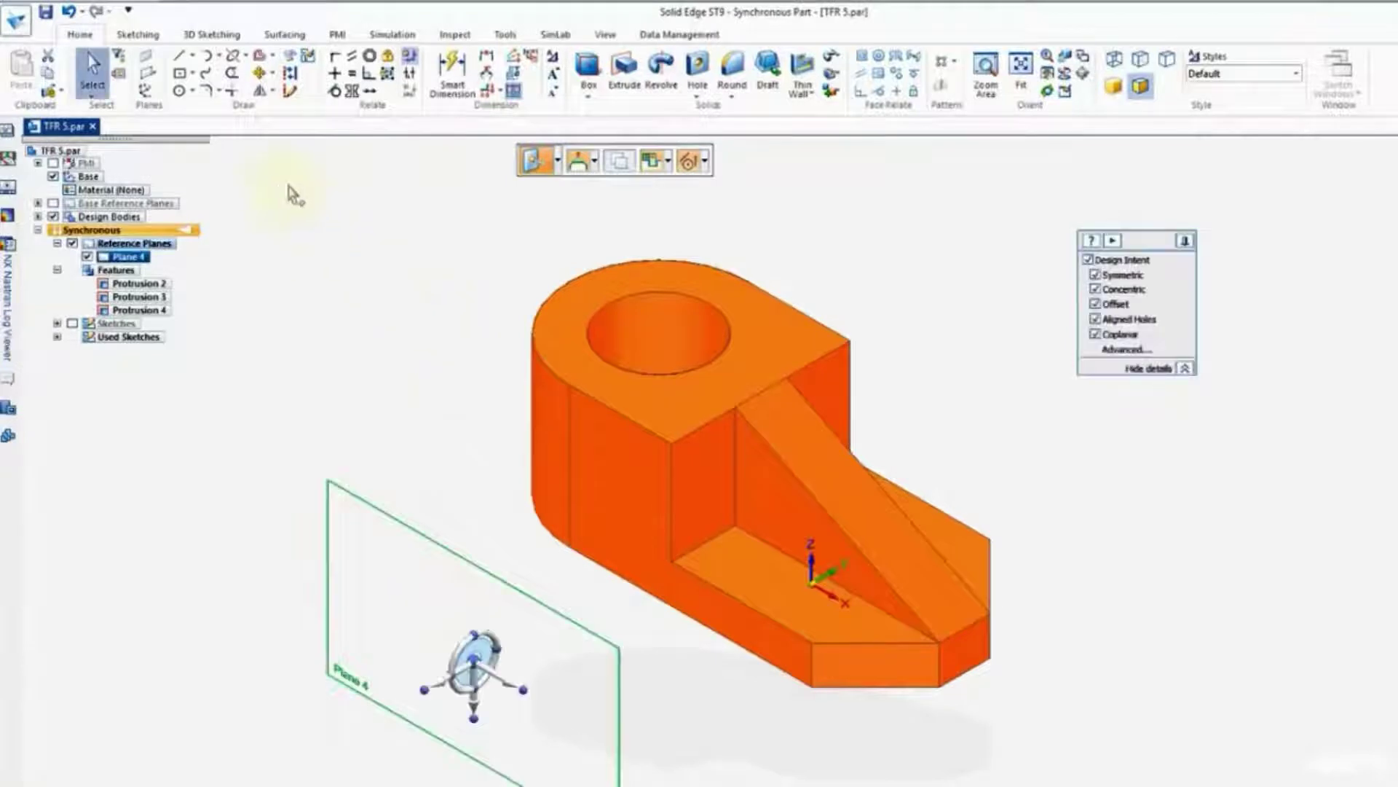
{"action": "left_click", "coordinate": [370, 318]}
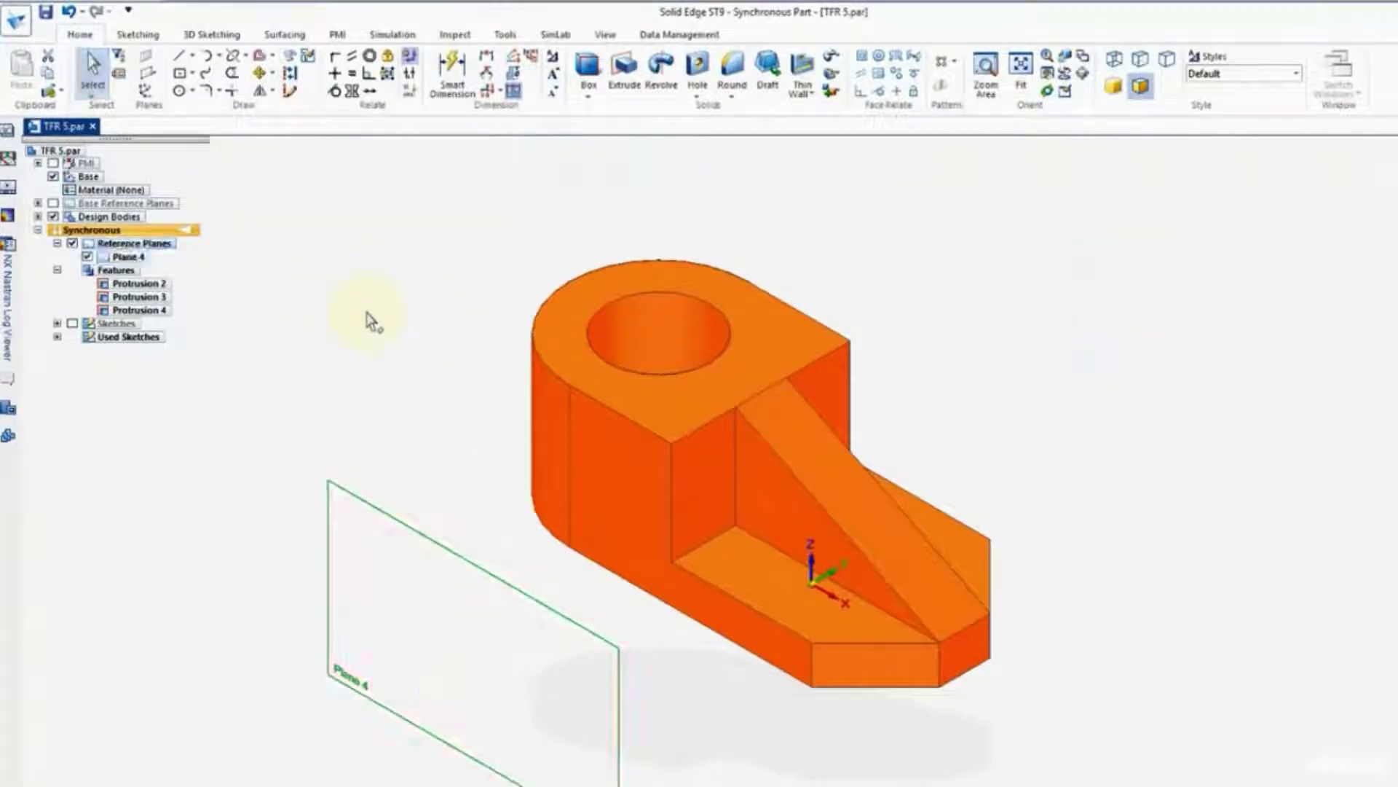
- Create a coincident reference plane on the small flat end face of the tapered base and move it outward, clear of the part
{"action": "left_click", "coordinate": [149, 64]}
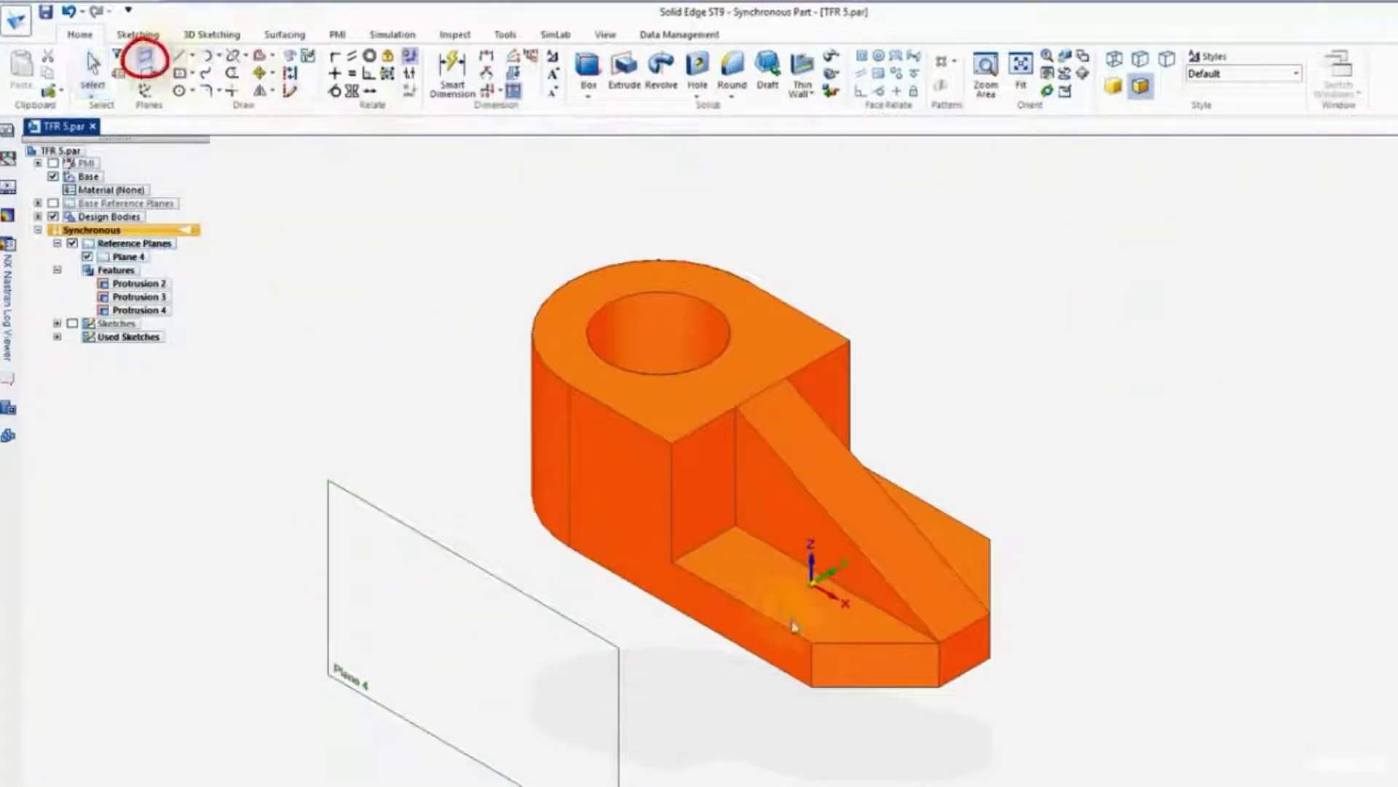
{"action": "left_click", "coordinate": [963, 651]}
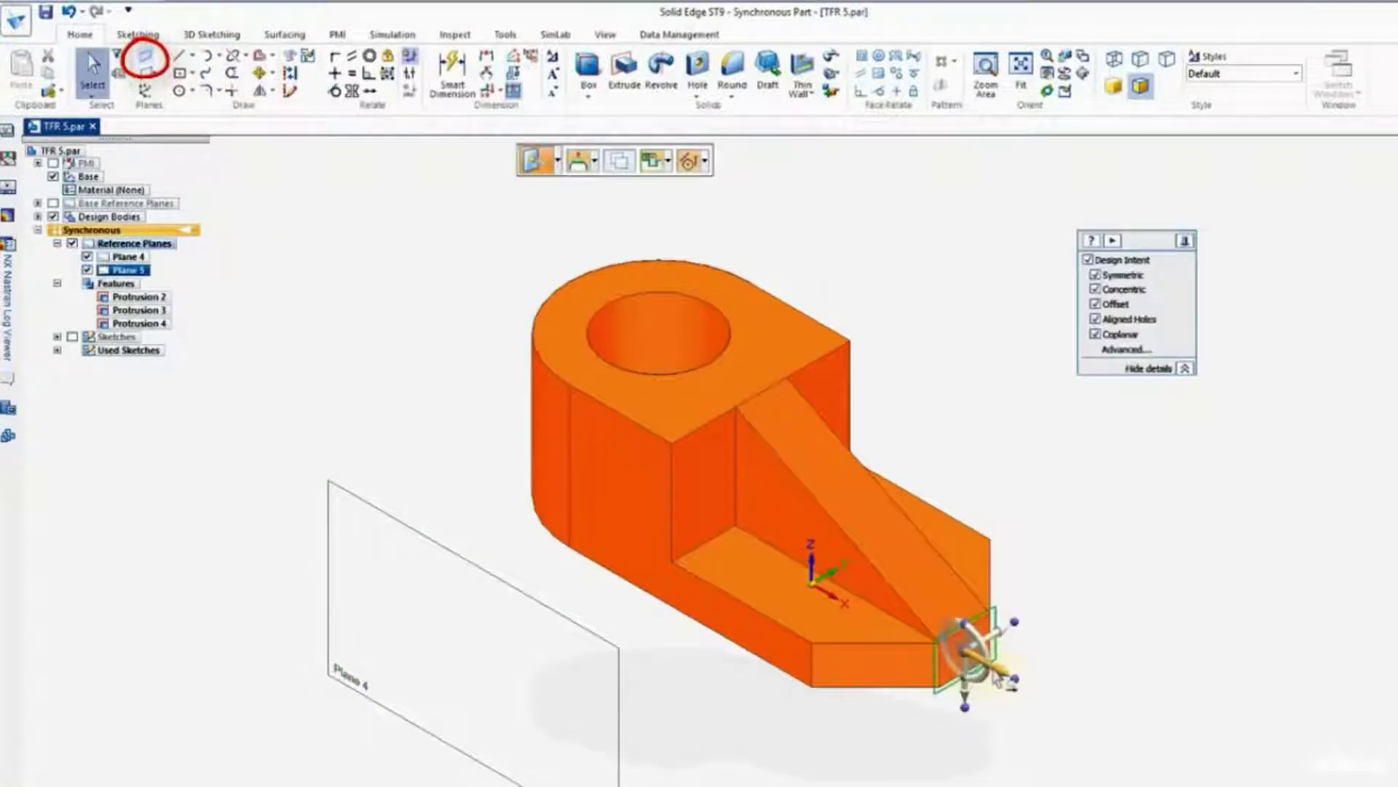
{"action": "left_click", "coordinate": [989, 665]}
{"action": "left_click", "coordinate": [1157, 726]}
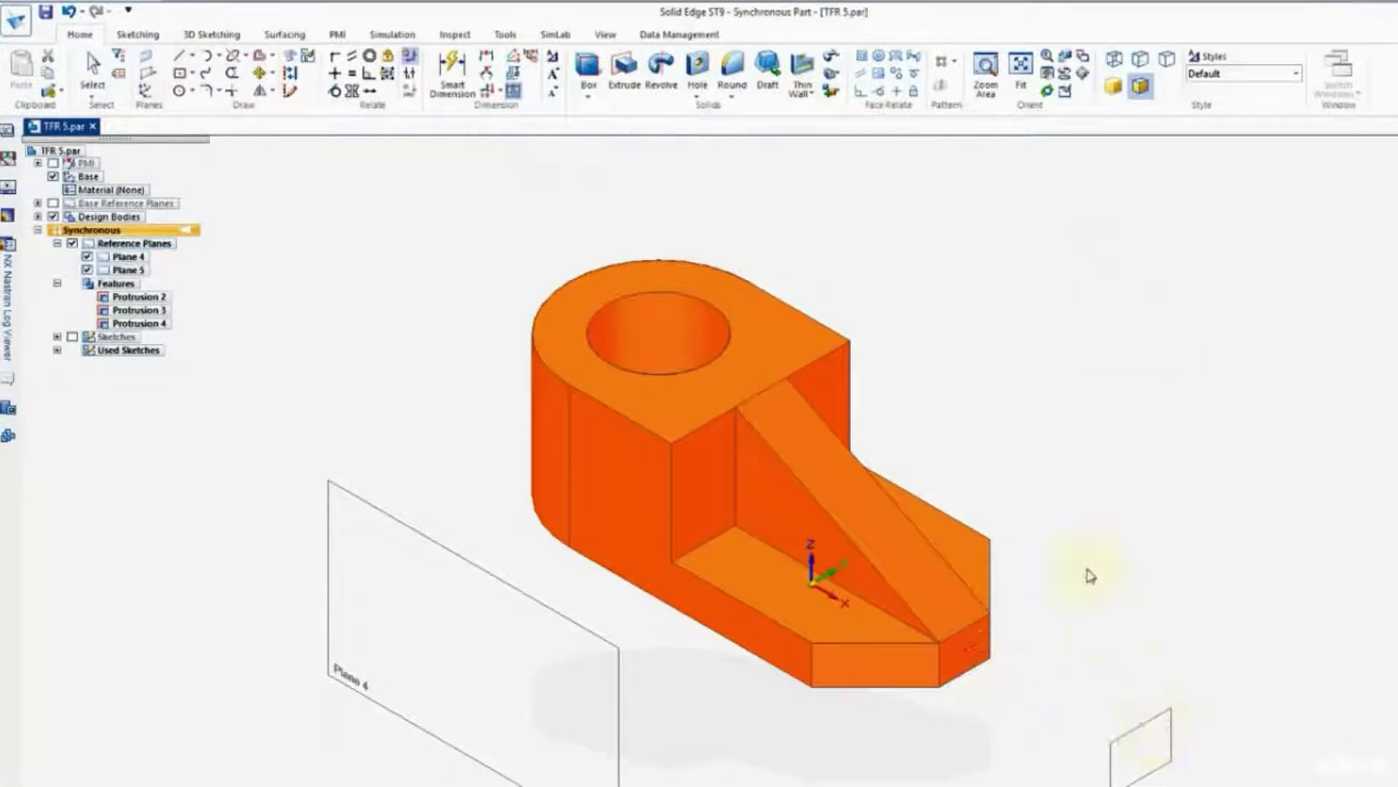
{"action": "right_click", "coordinate": [1091, 546]}
{"action": "key", "text": "Escape"}
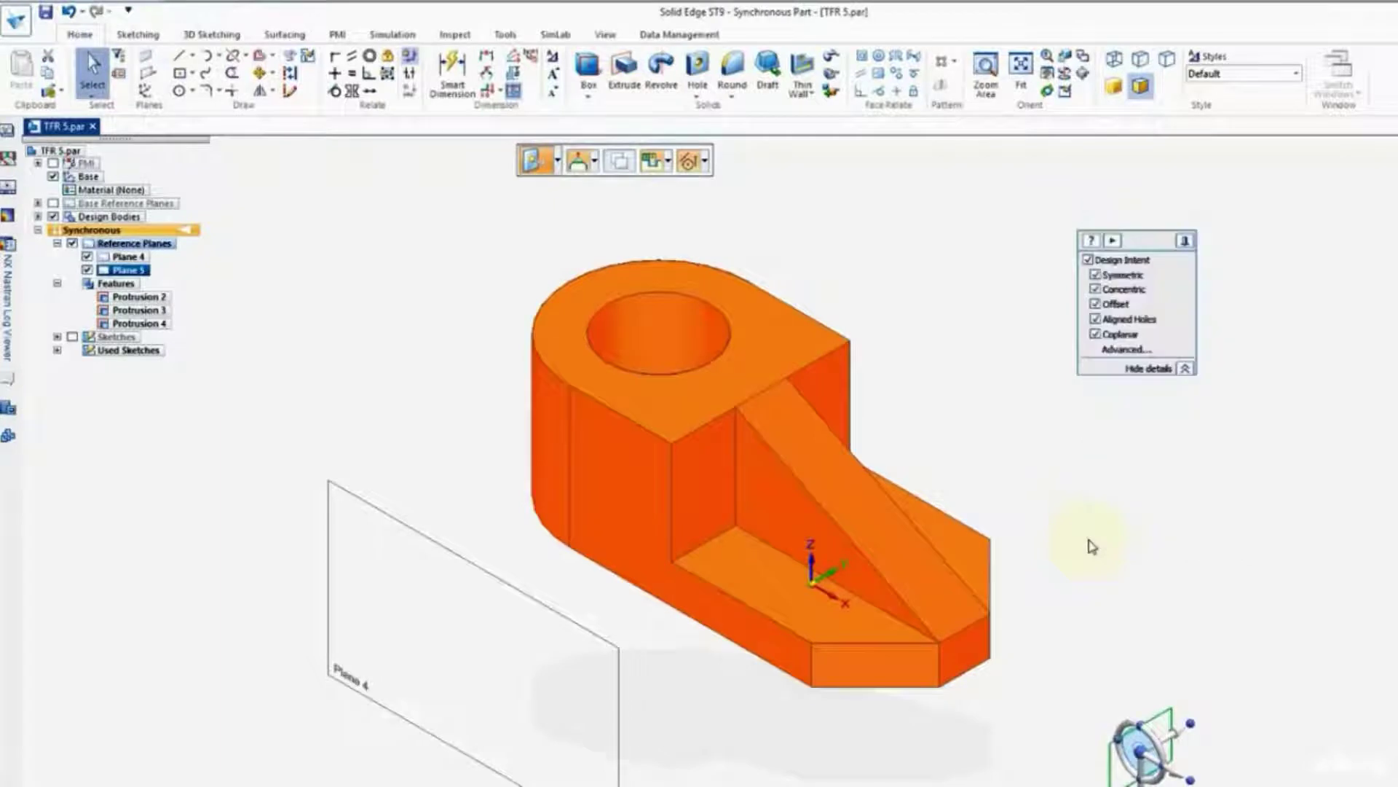
{"action": "key", "text": "Escape"}
- Create a coincident reference plane on the top face around the hole and move it 60 mm upward
{"action": "left_click", "coordinate": [773, 337]}
{"action": "left_click", "coordinate": [146, 58]}
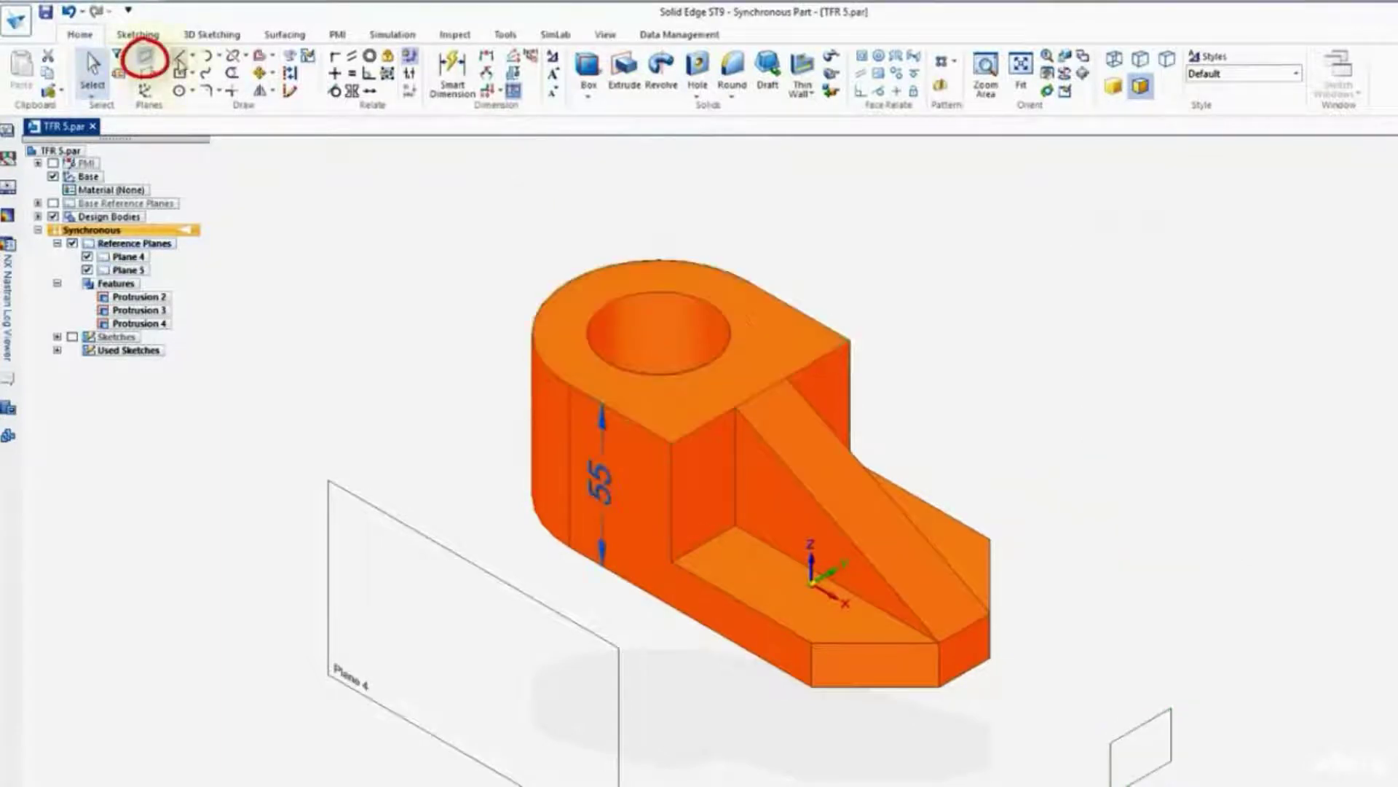
{"action": "left_click", "coordinate": [795, 328]}
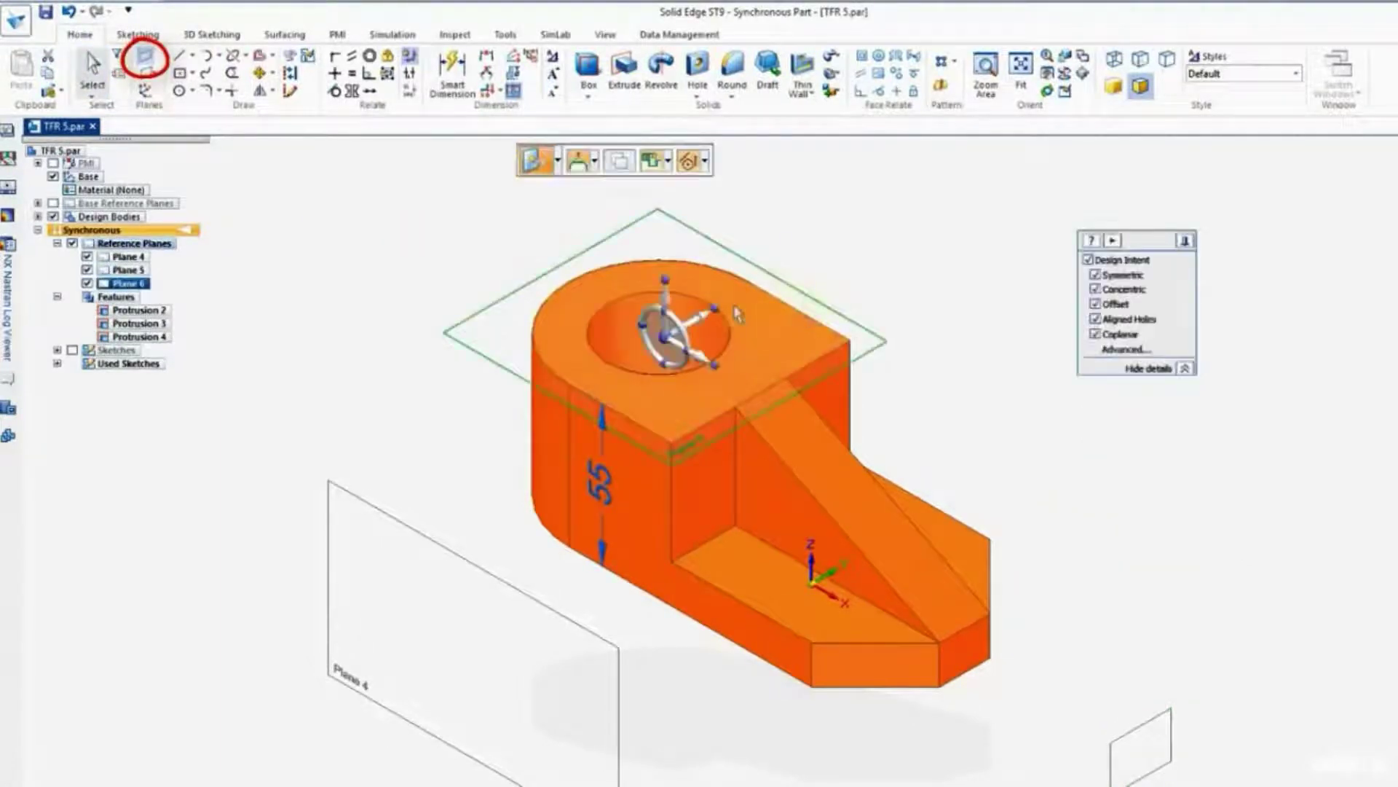
{"action": "left_click", "coordinate": [664, 290]}
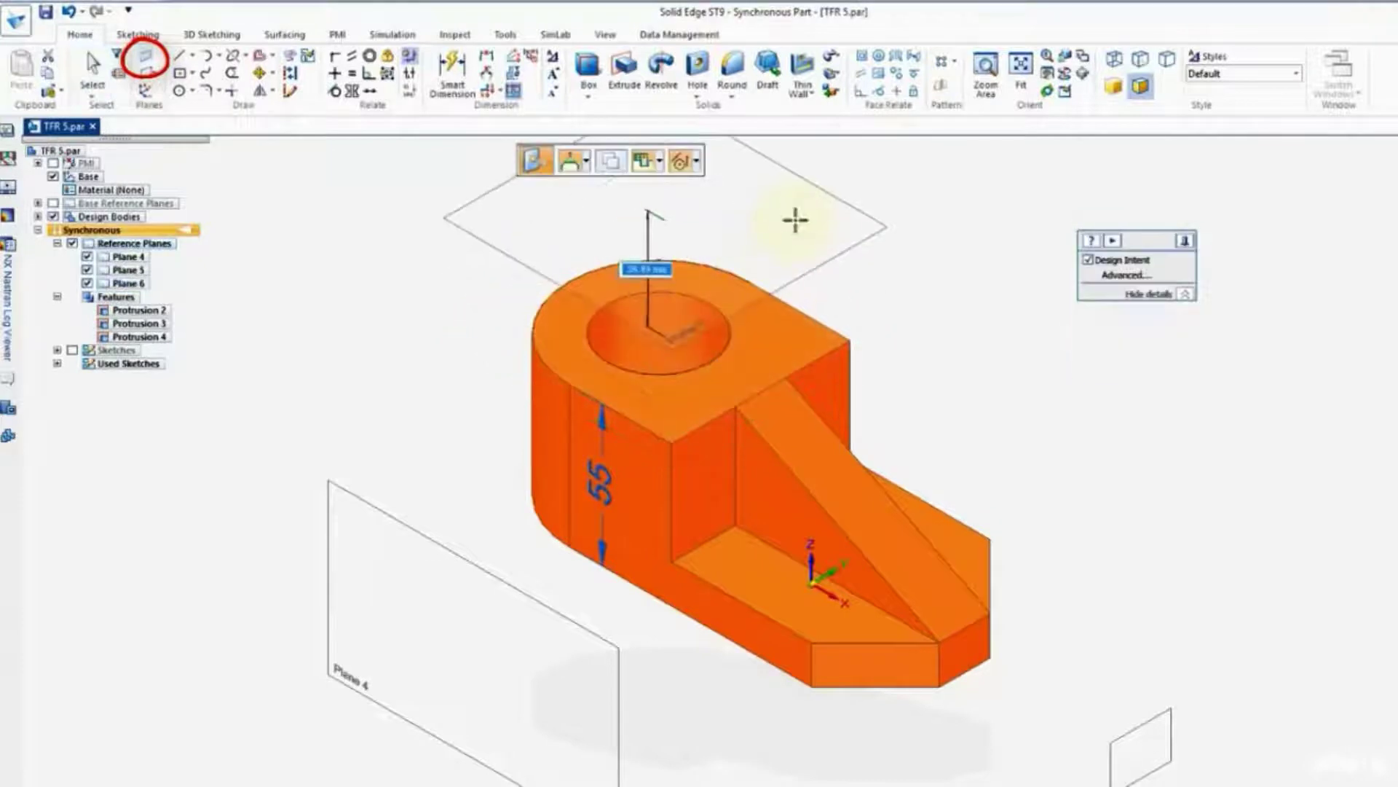
{"action": "type", "text": "60"}
{"action": "key", "text": "Return"}
{"action": "left_click", "coordinate": [1049, 625]}
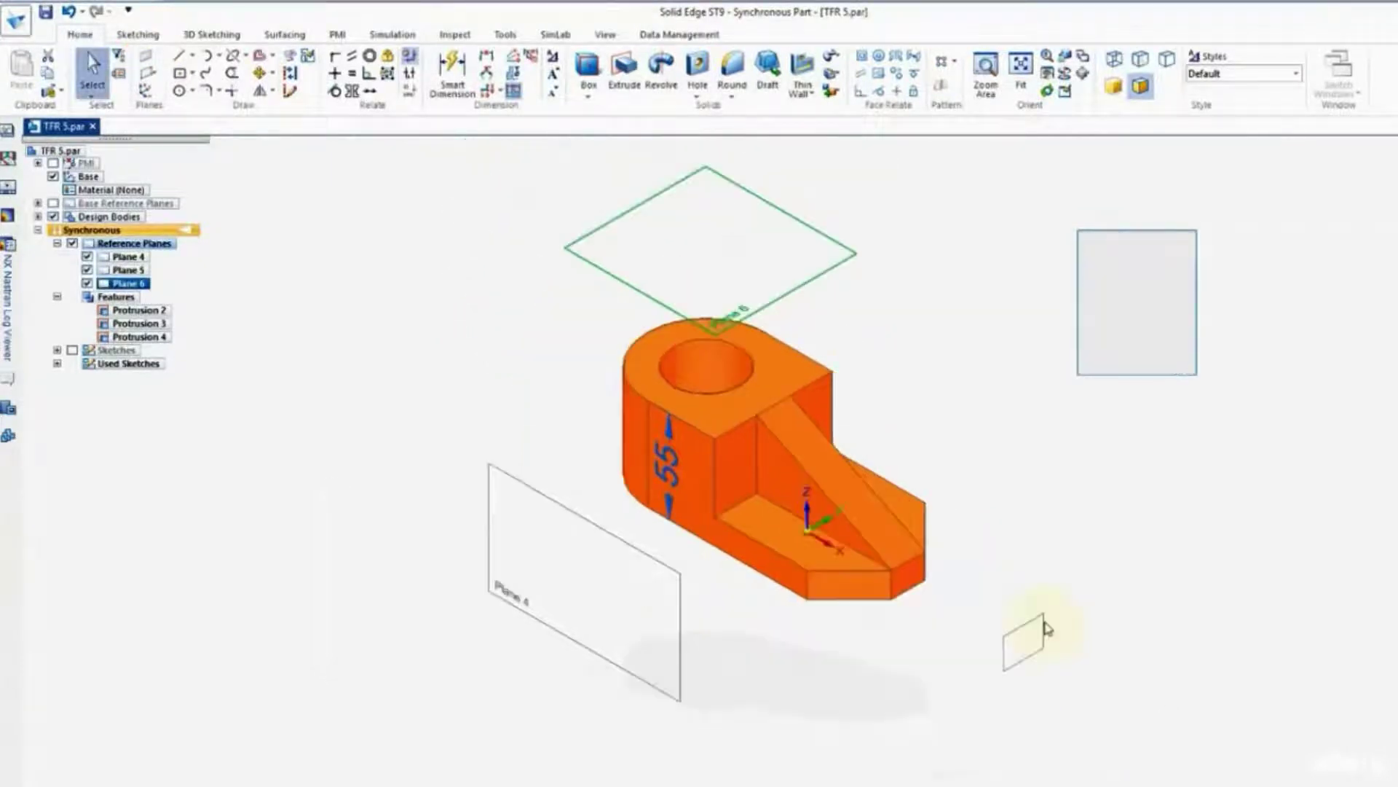
{"action": "middle_click_drag", "start_coordinate": [483, 381], "coordinate": [517, 399]}
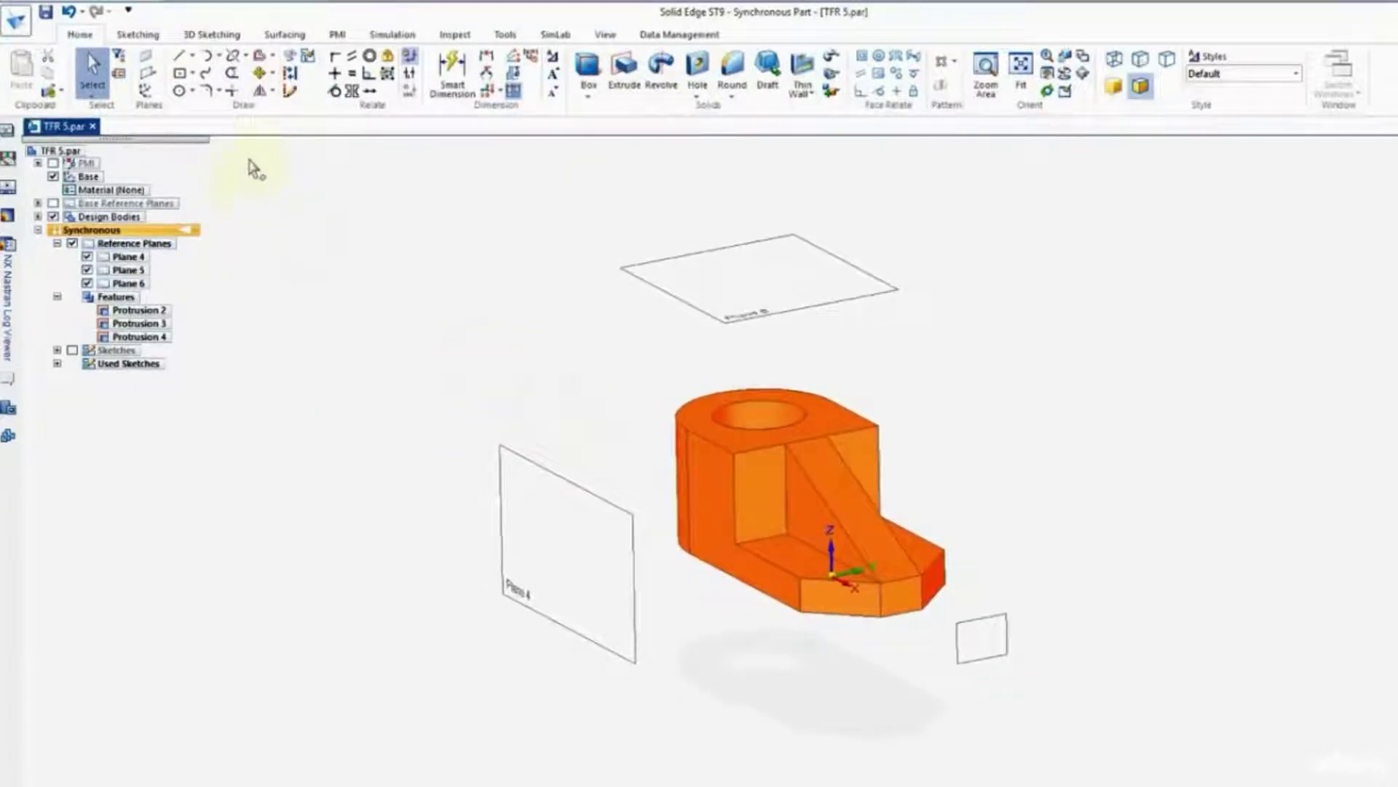
- Project the edges of the part's L-shaped side profile onto Plane 4 with Project to Sketch, keeping the default options
{"action": "left_click", "coordinate": [180, 58]}
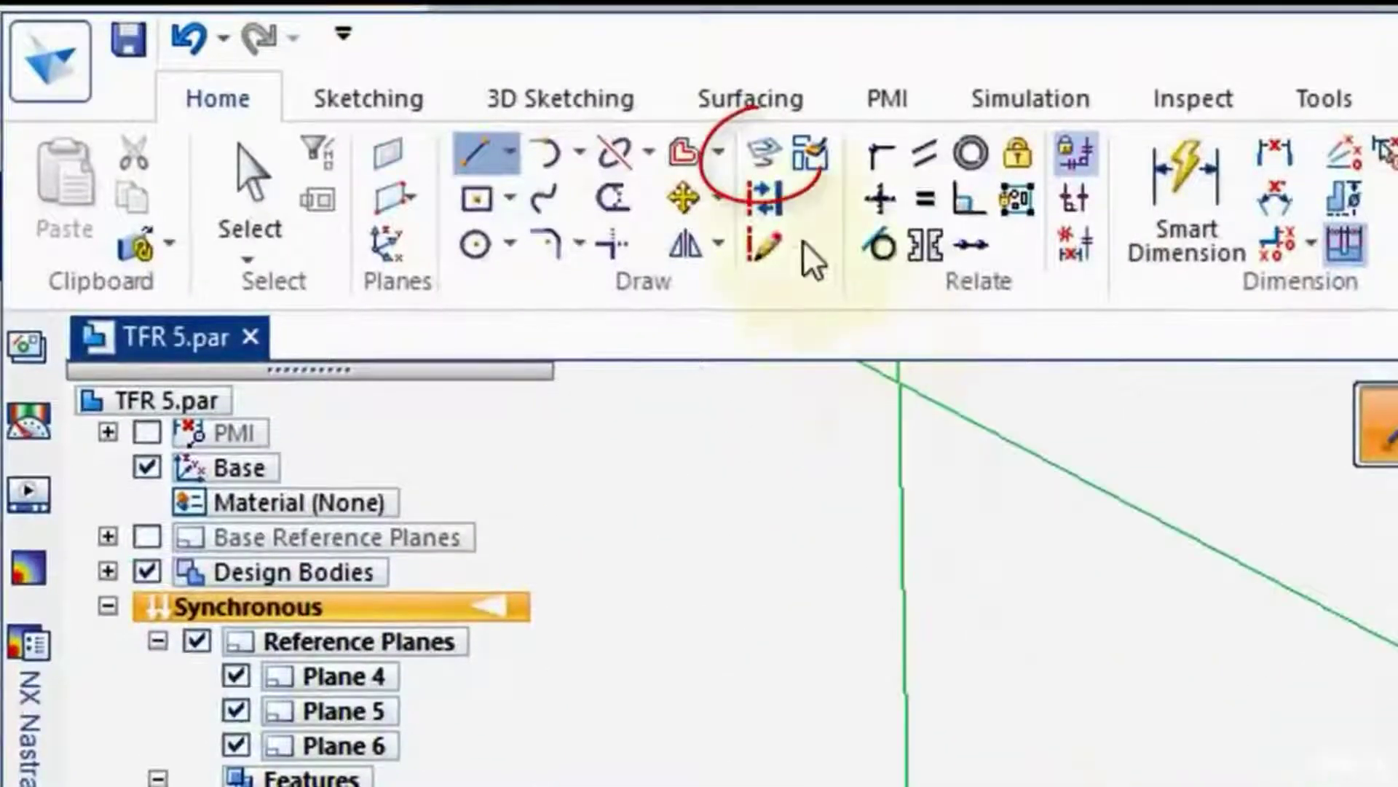
{"action": "left_click", "coordinate": [762, 153]}
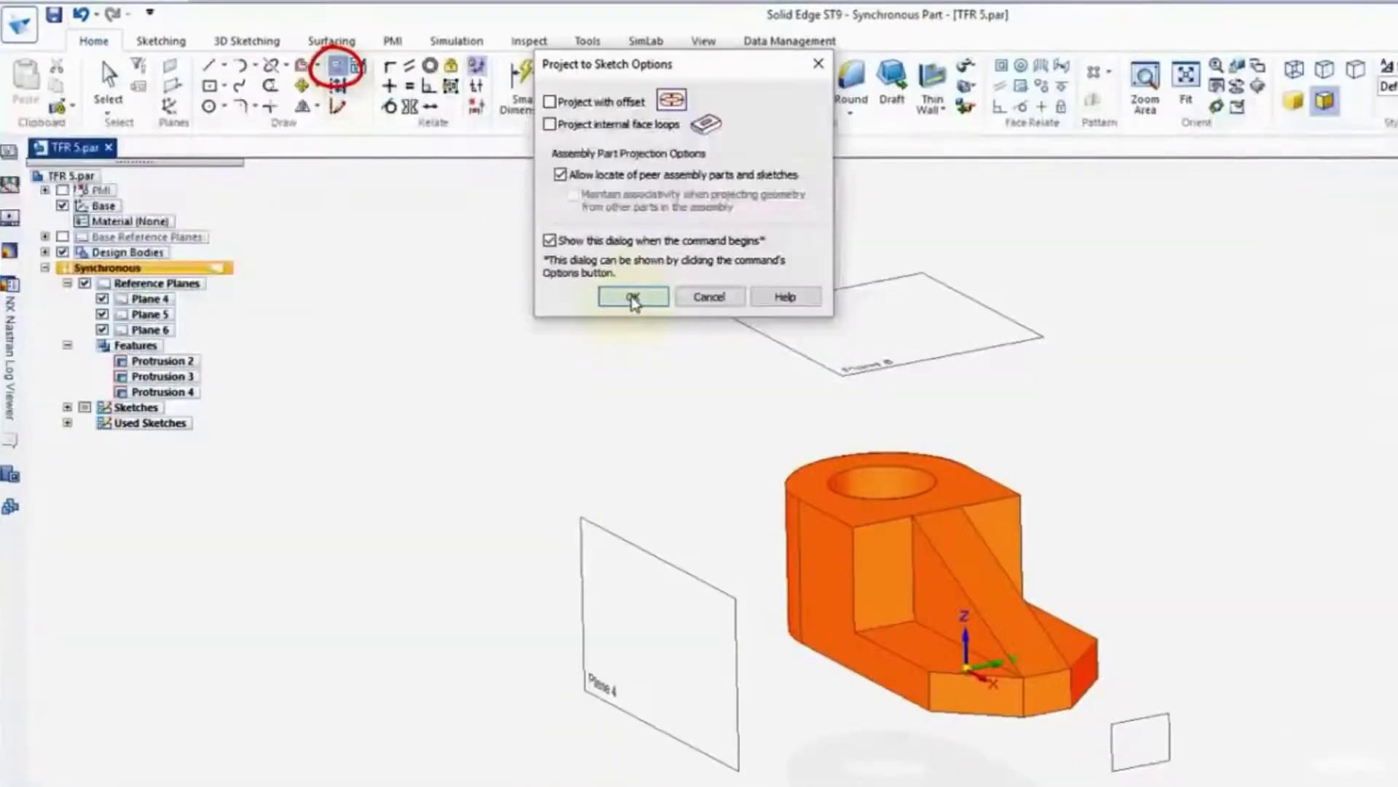
{"action": "left_click", "coordinate": [632, 297]}
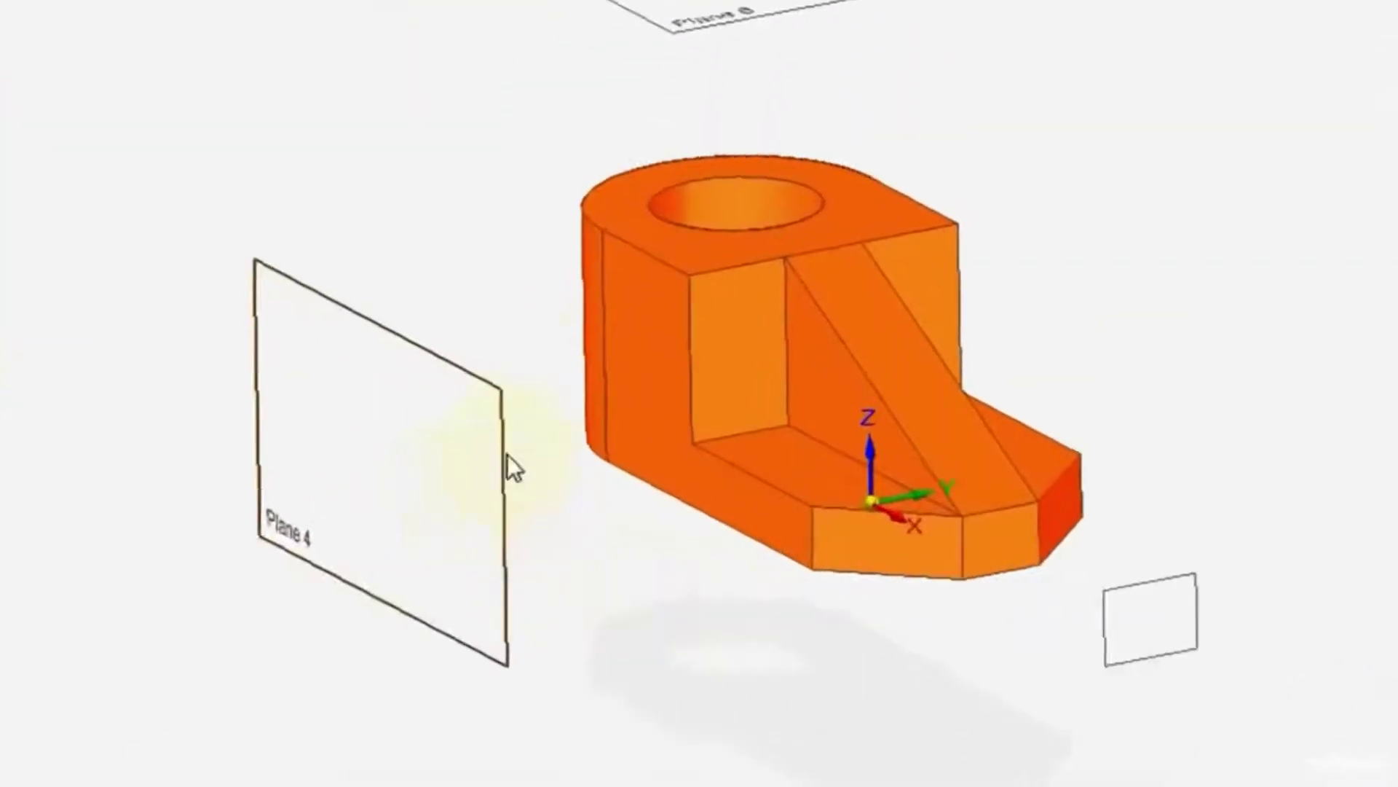
{"action": "left_click", "coordinate": [604, 340]}
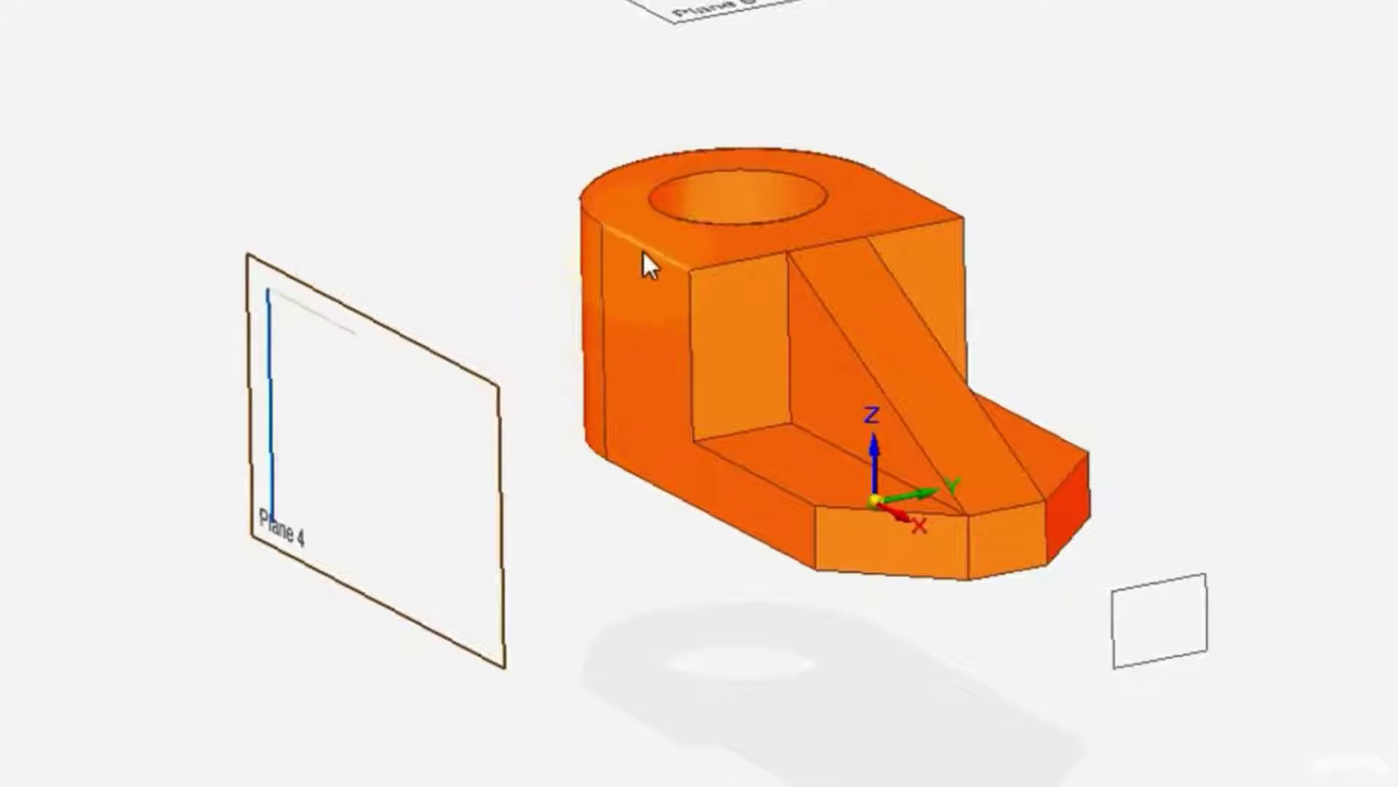
{"action": "left_click", "coordinate": [692, 397]}
{"action": "left_click", "coordinate": [728, 458]}
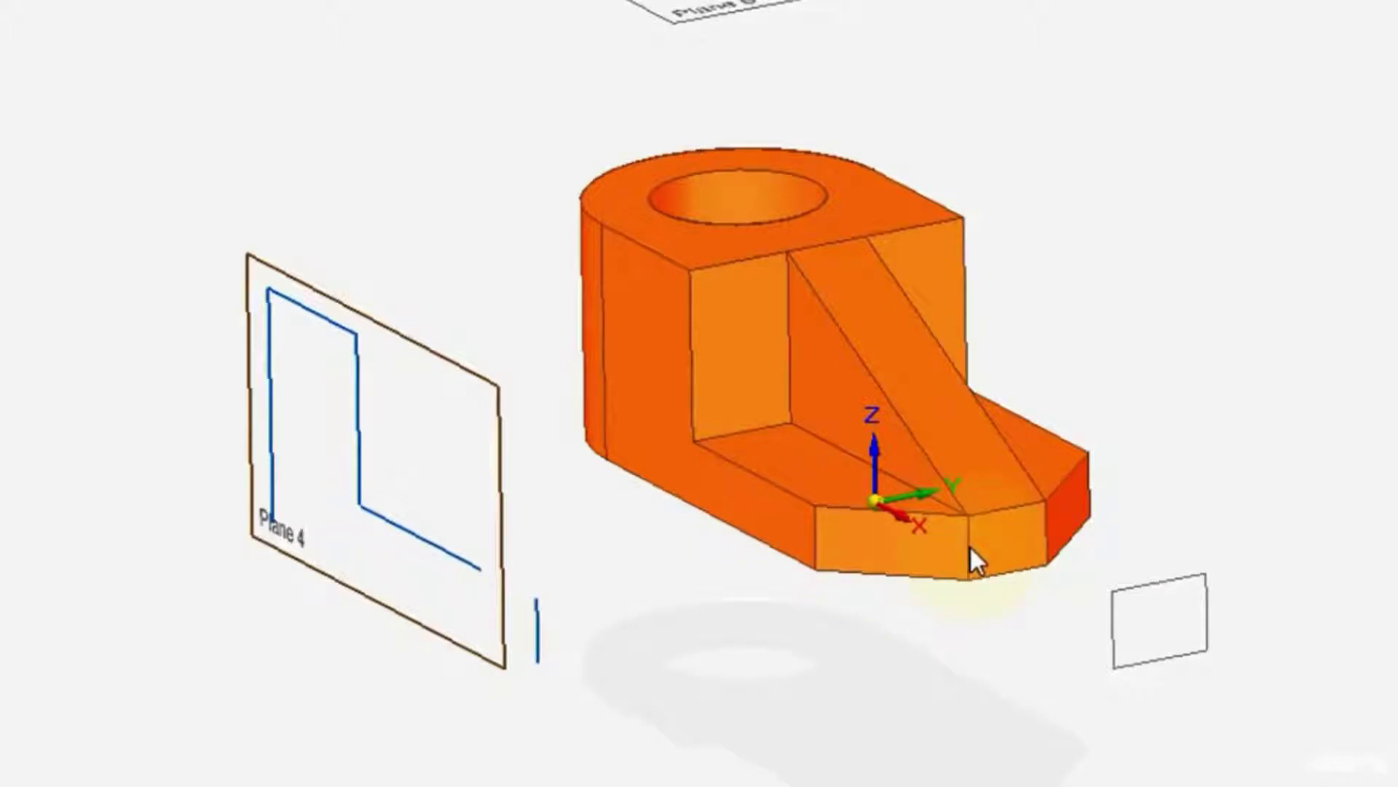
{"action": "left_click", "coordinate": [862, 579]}
{"action": "left_click", "coordinate": [851, 509]}
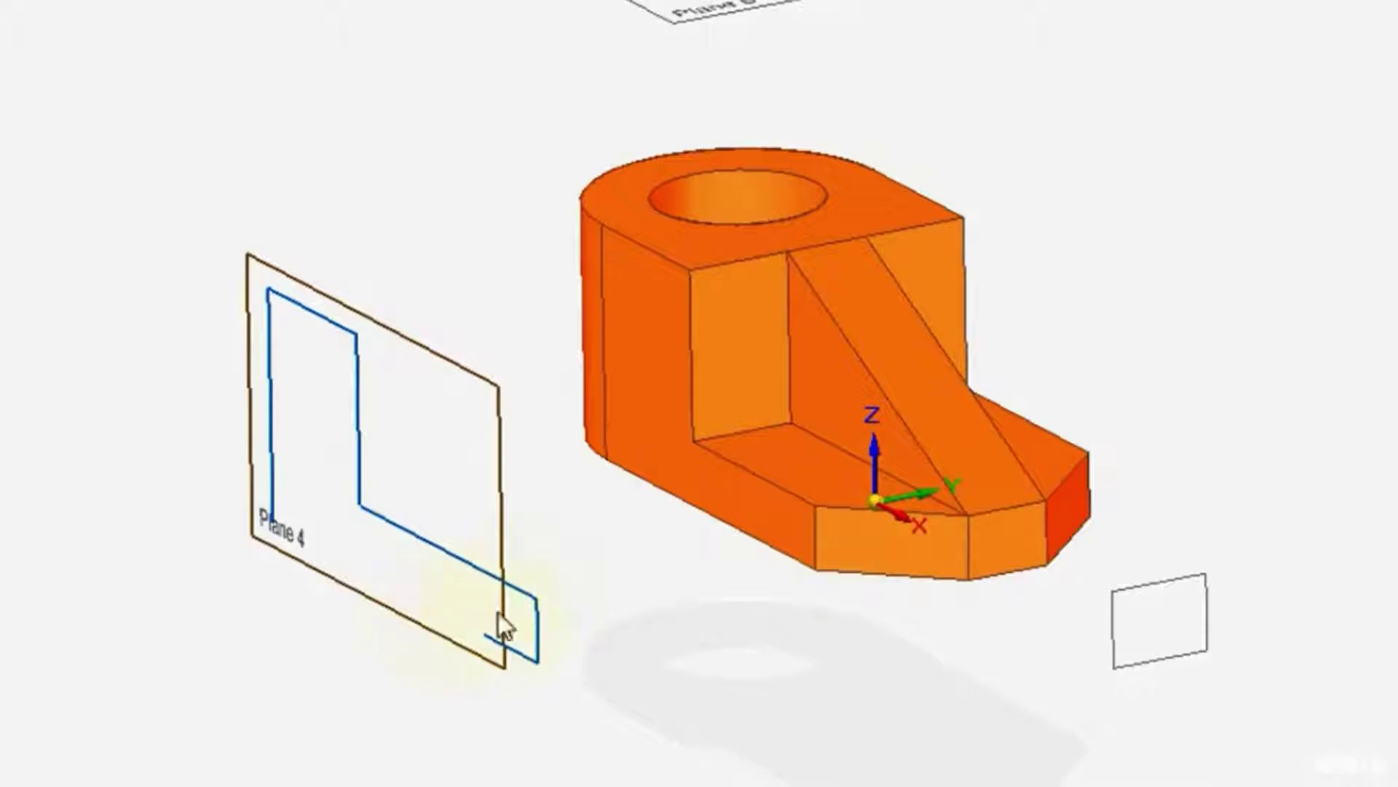
{"action": "left_click", "coordinate": [741, 539]}
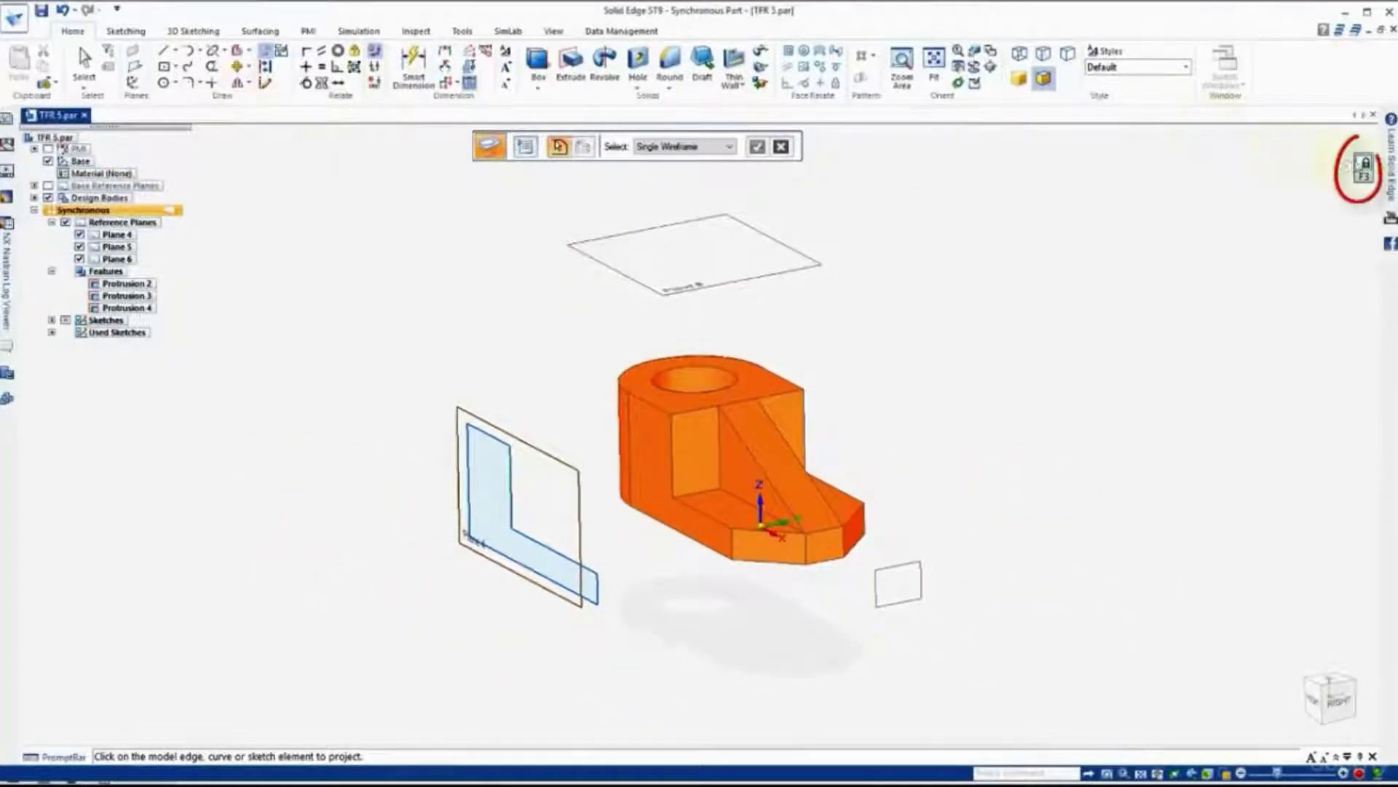
- Unlock Plane 4 and project the part's outer top-view outline, from rounded end to tapered tip, onto Plane 6
{"action": "left_click", "coordinate": [1366, 168]}
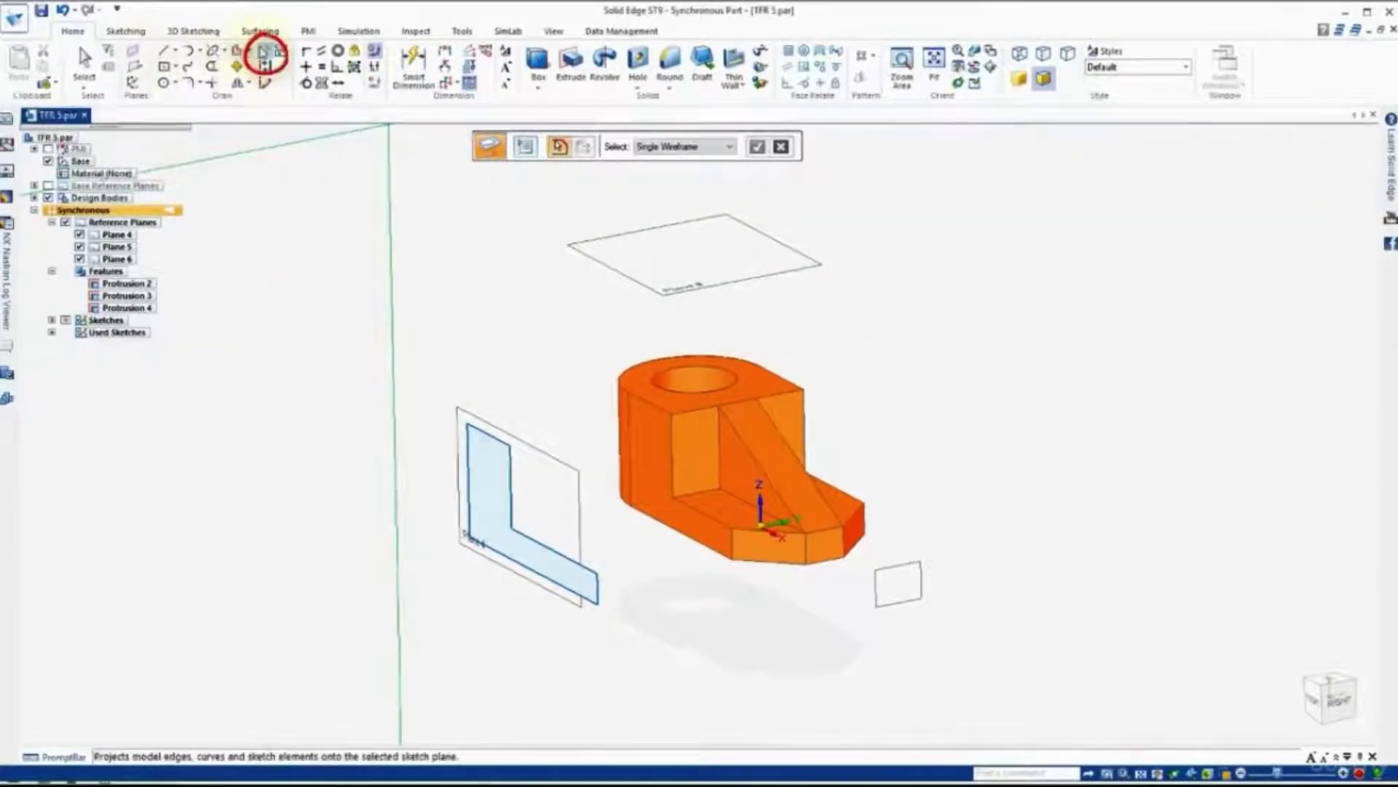
{"action": "left_click", "coordinate": [264, 51]}
{"action": "left_click", "coordinate": [711, 262]}
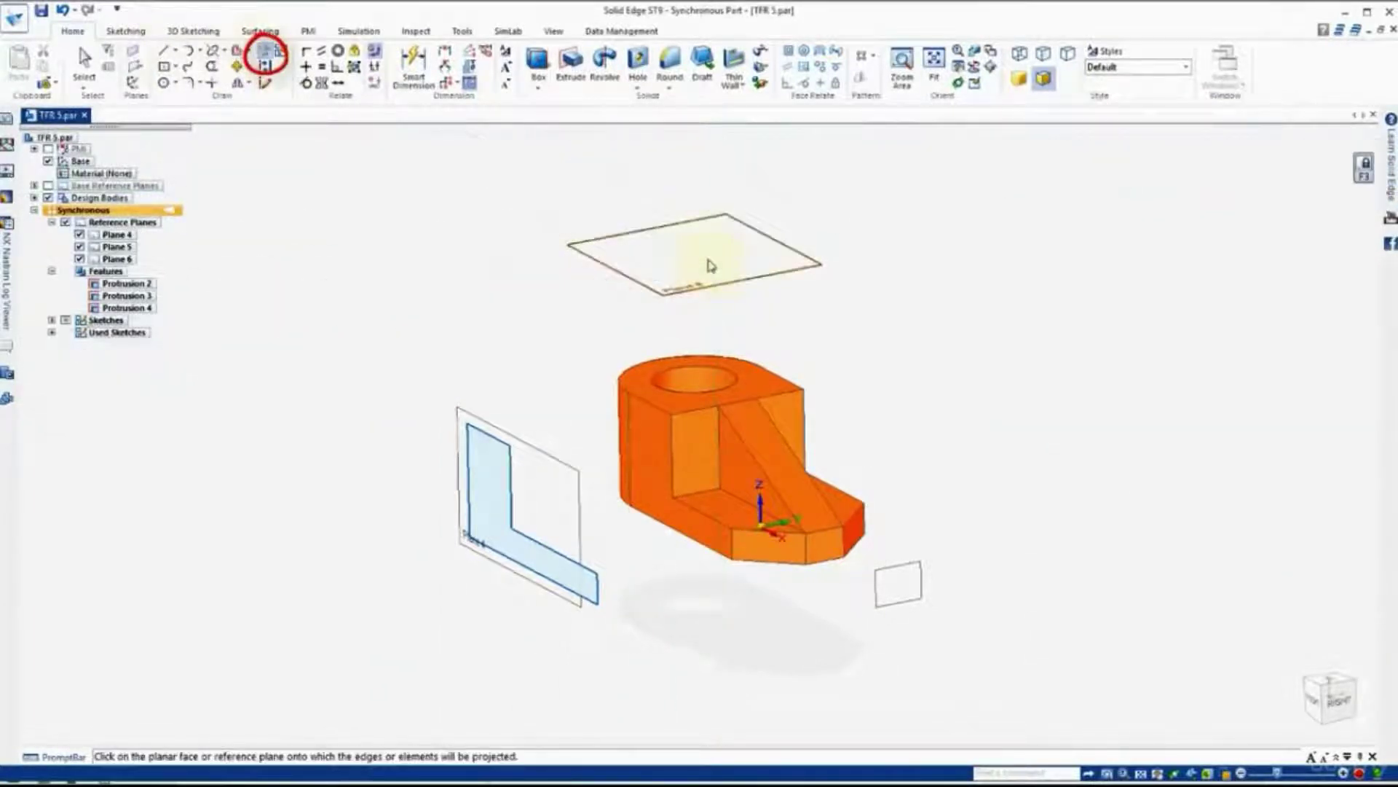
{"action": "key", "text": "Return"}
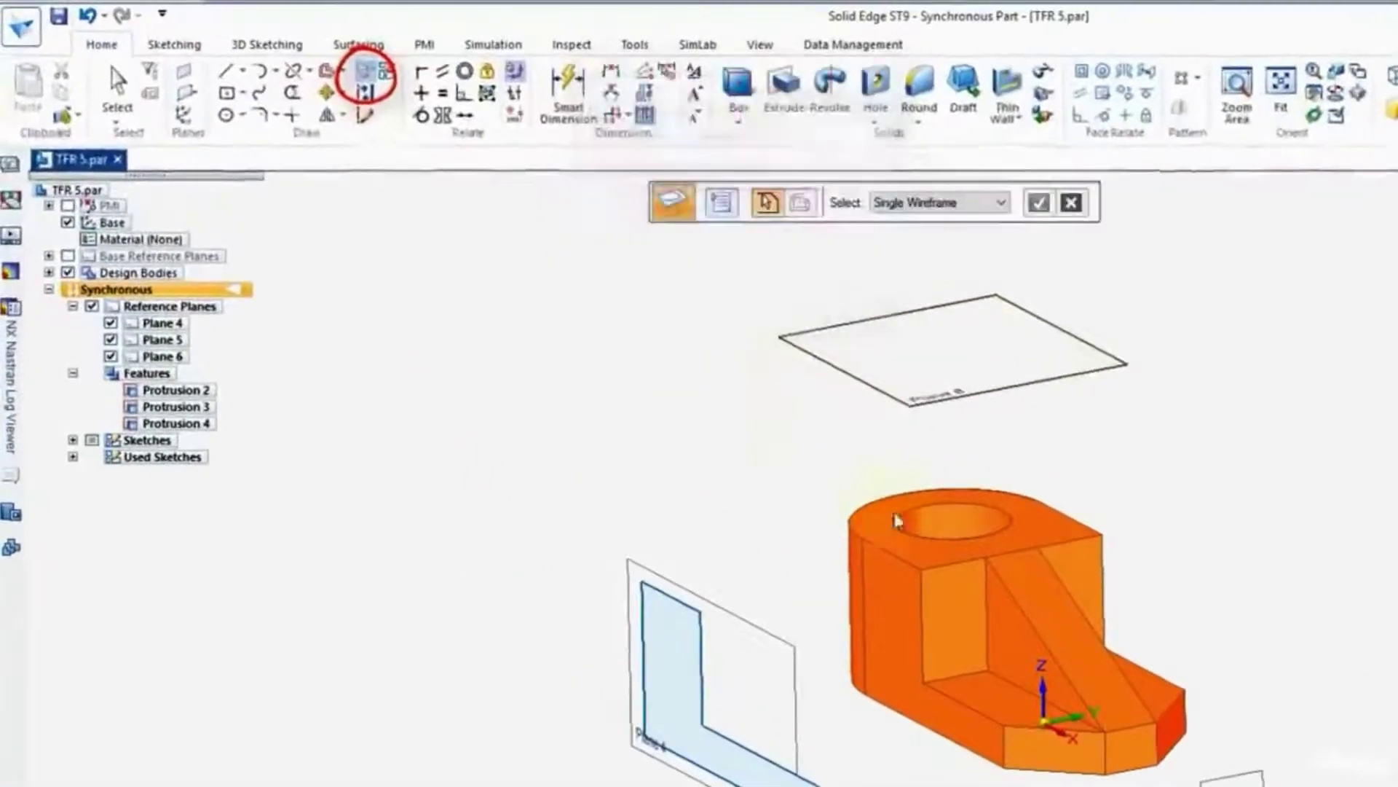
{"action": "left_click", "coordinate": [1072, 518]}
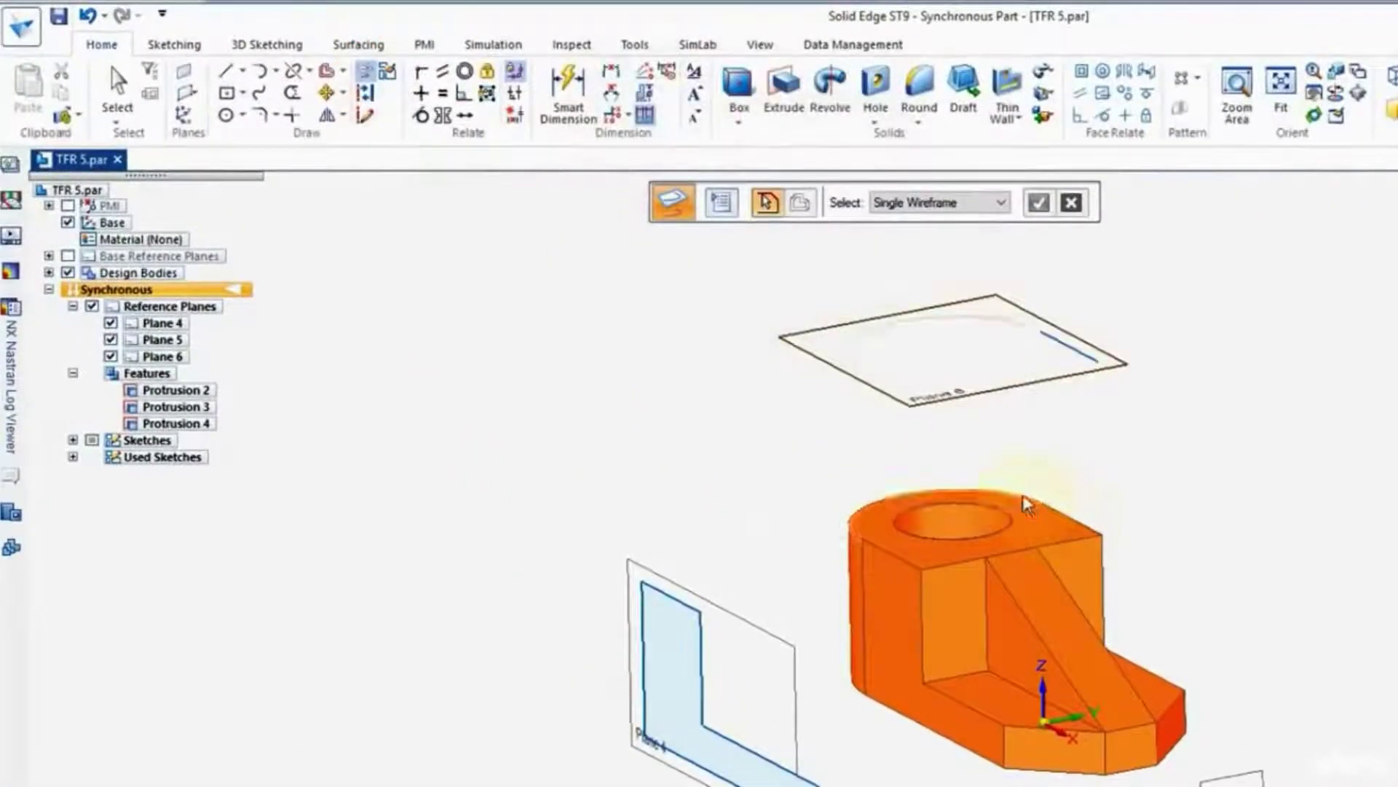
{"action": "left_click", "coordinate": [887, 560]}
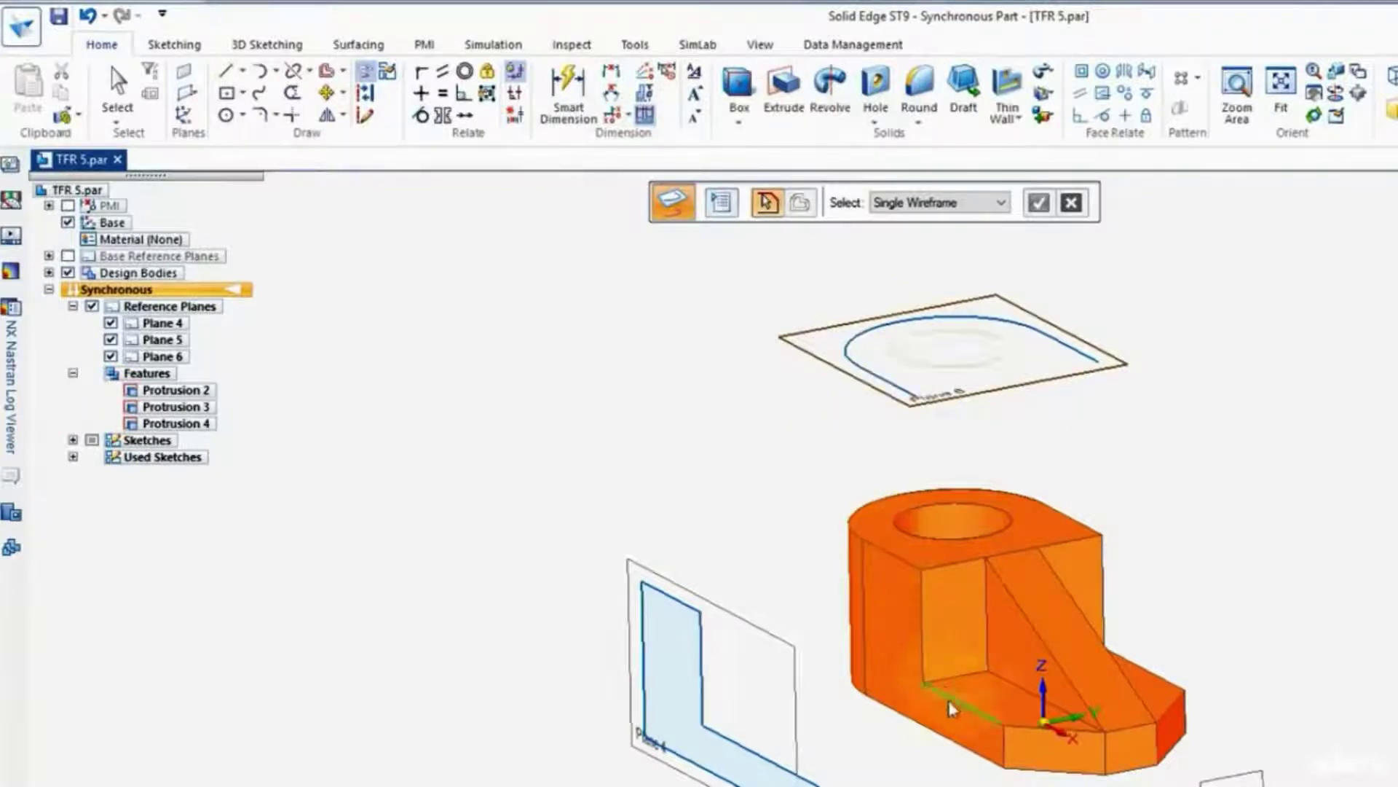
{"action": "left_click", "coordinate": [1021, 724]}
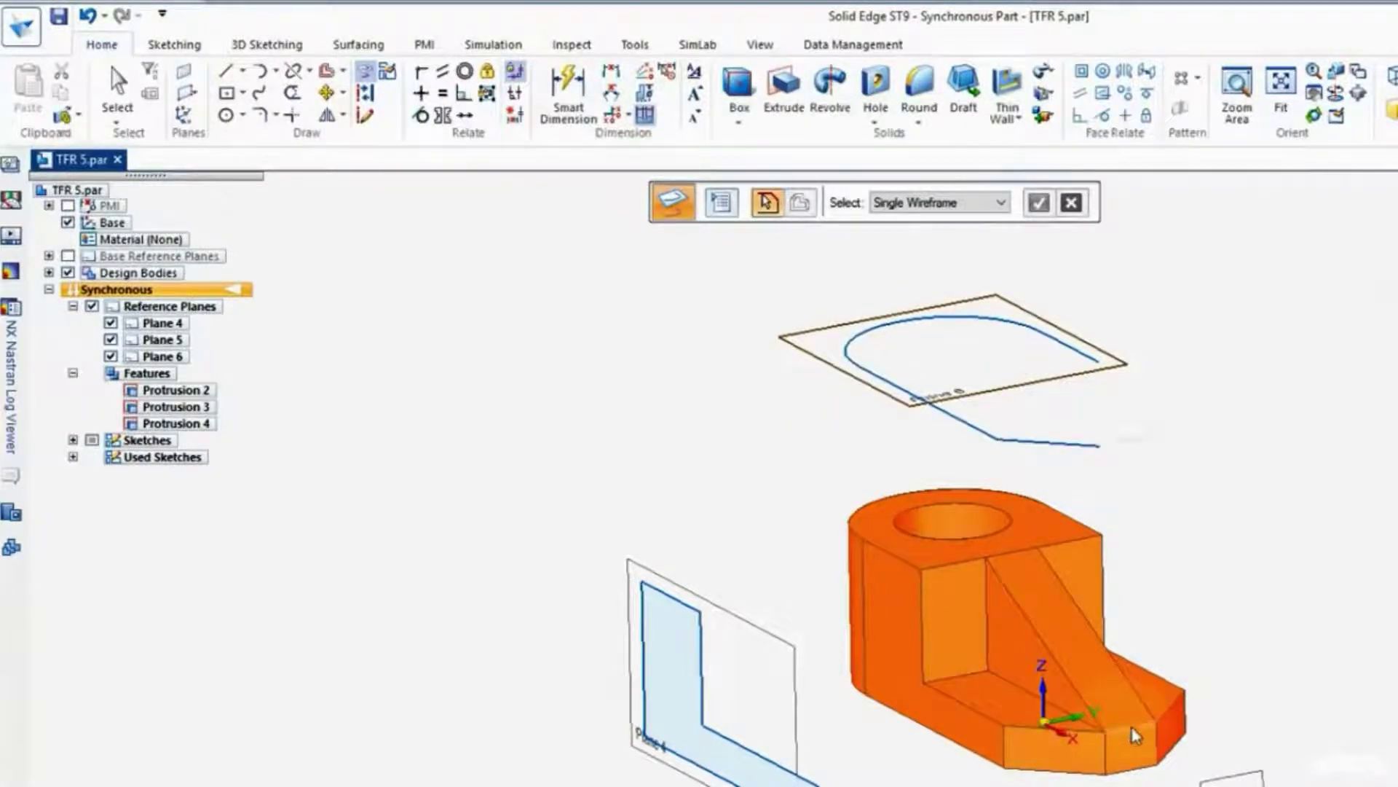
{"action": "left_click", "coordinate": [1152, 678]}
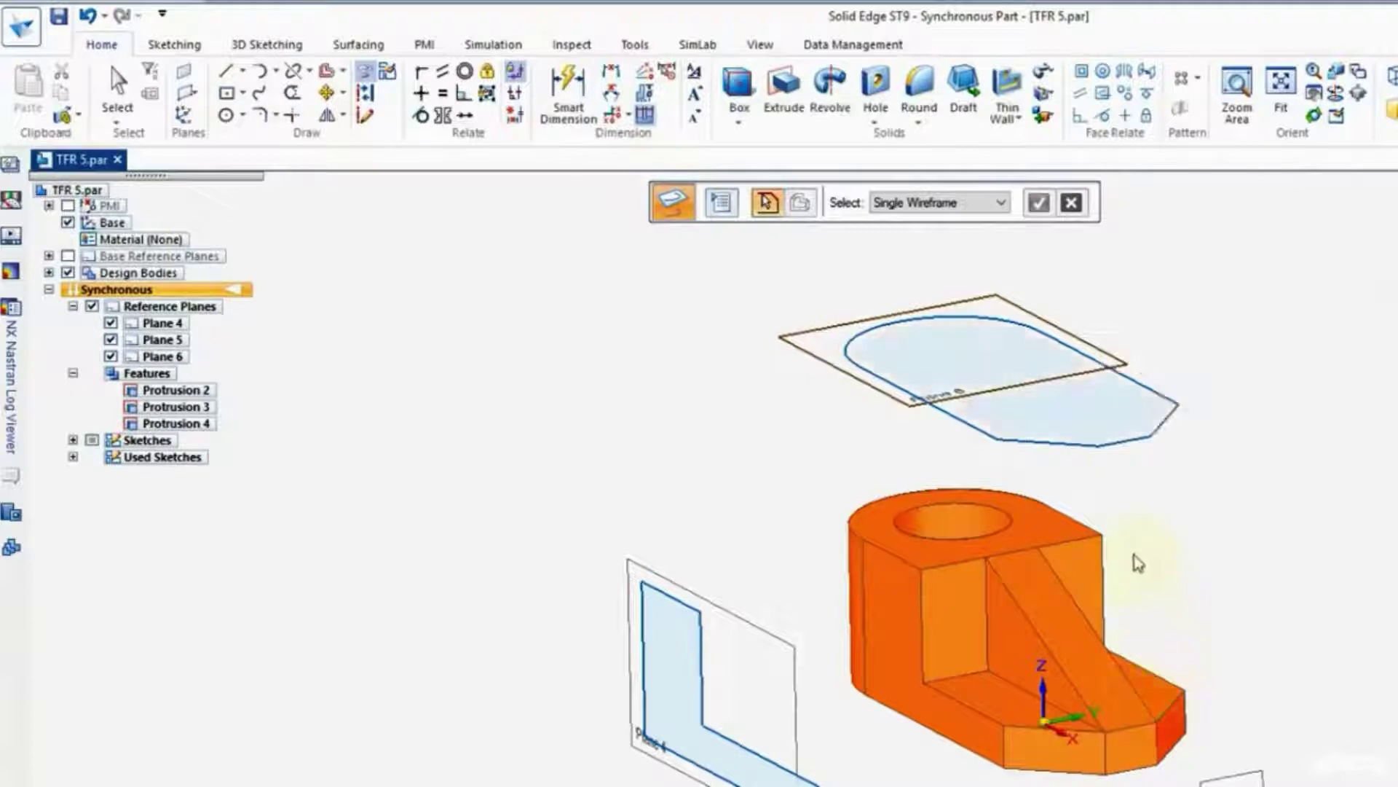
{"action": "mouse_move", "coordinate": [1153, 512]}
{"action": "middle_mouse_down"}
{"action": "mouse_move", "coordinate": [1180, 549]}
{"action": "mouse_move", "coordinate": [1245, 484]}
{"action": "mouse_move", "coordinate": [1252, 569]}
{"action": "mouse_move", "coordinate": [1227, 510]}
{"action": "mouse_move", "coordinate": [1243, 531]}
{"action": "middle_mouse_up"}
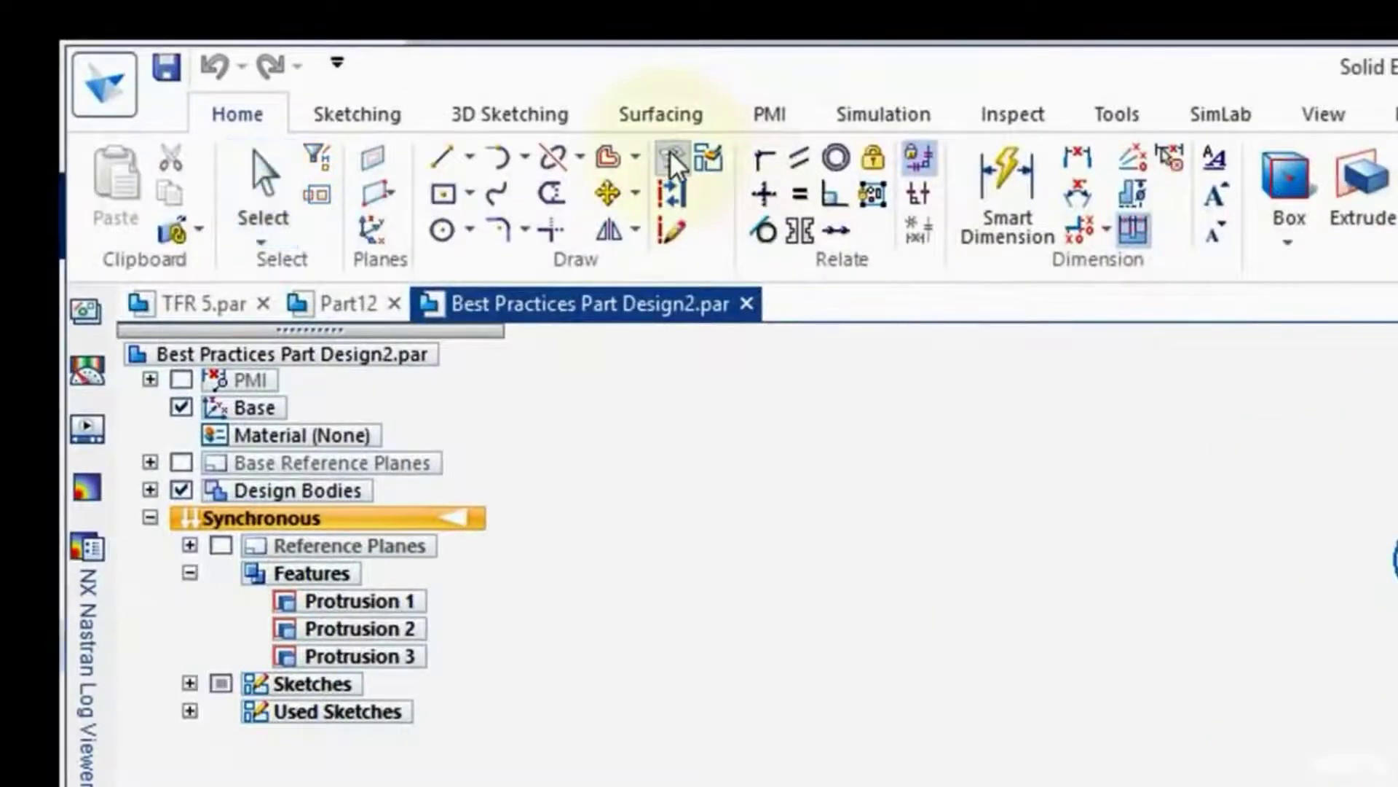
- Show the reference planes and project the block's front vertical edge and the base's upper long edge onto Plane 4 with Project to Sketch
{"action": "left_click", "coordinate": [673, 197]}
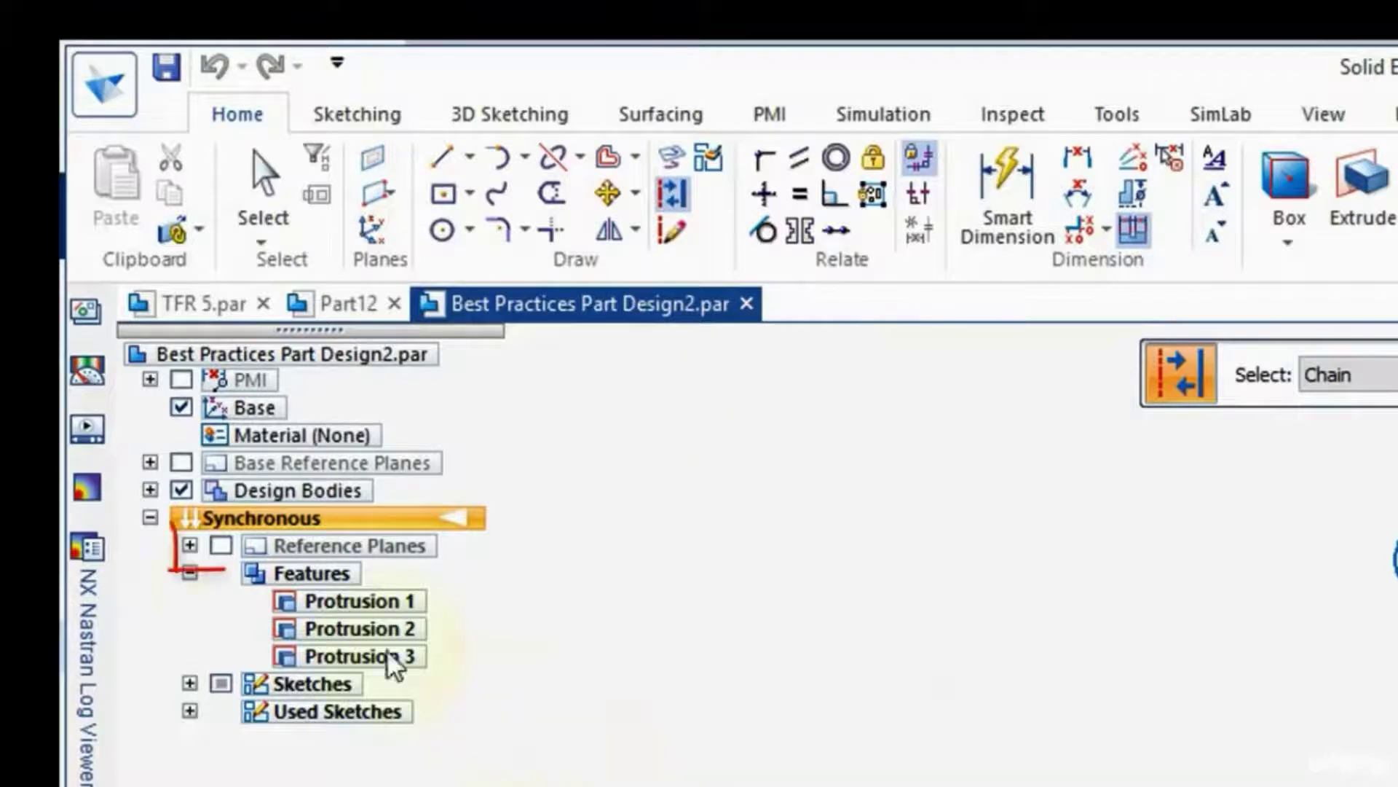
{"action": "left_click", "coordinate": [220, 545]}
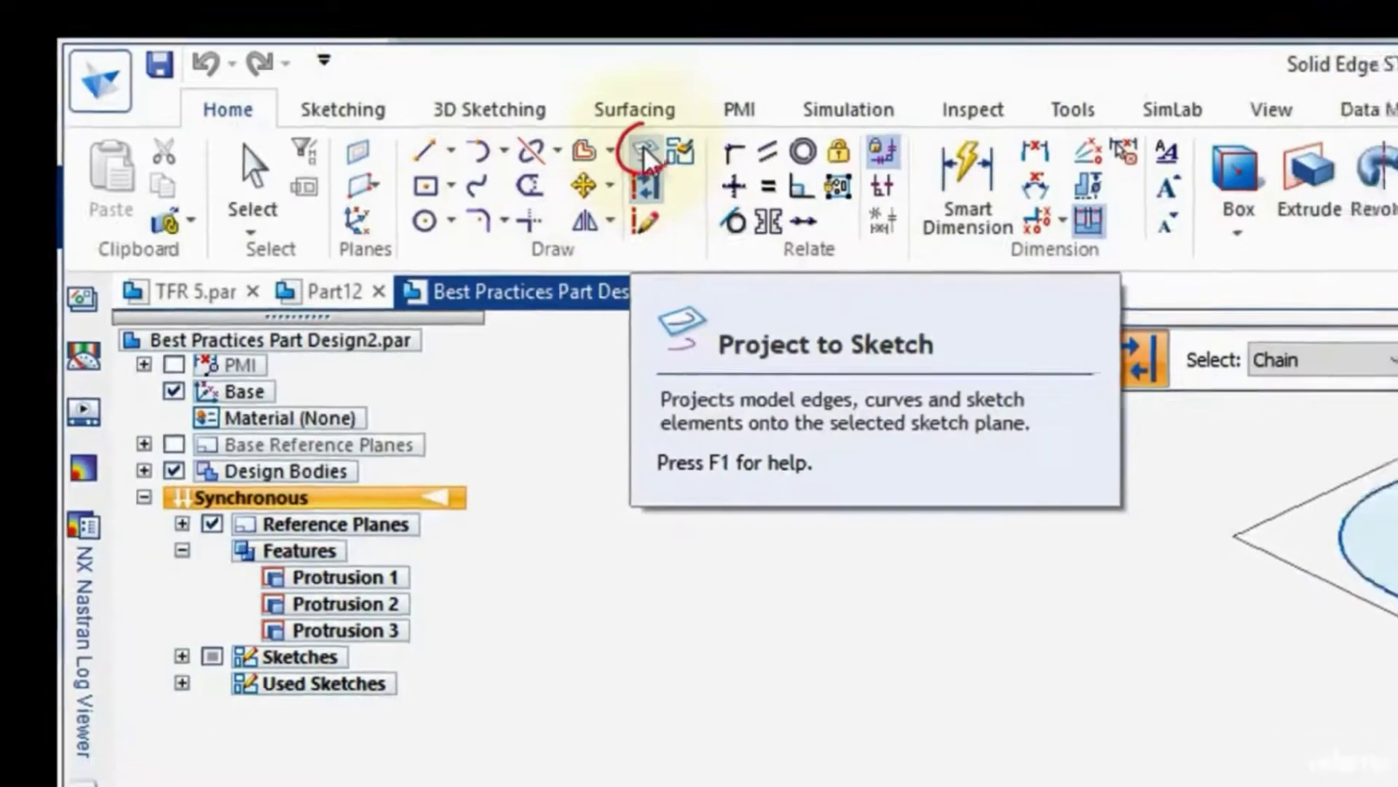
{"action": "left_click", "coordinate": [673, 157]}
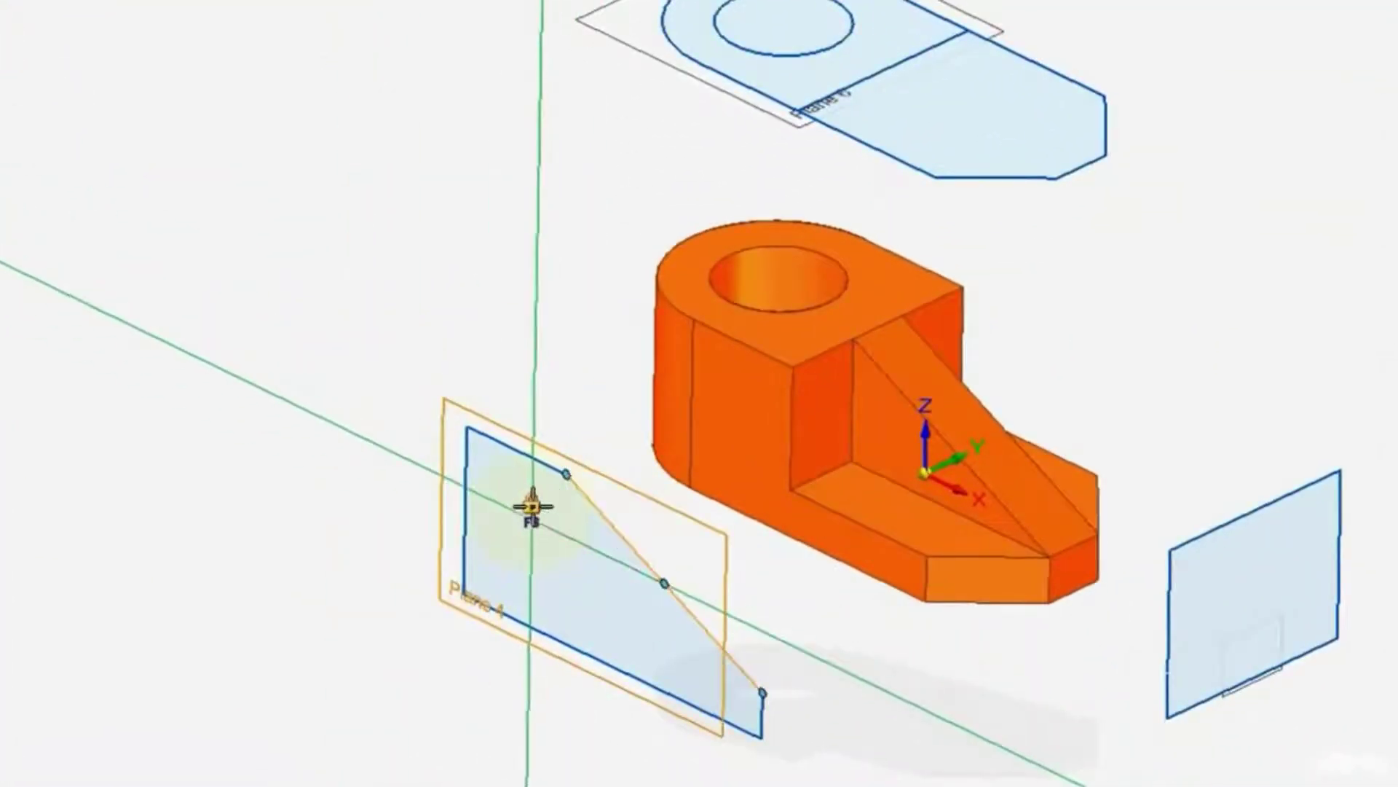
{"action": "left_click", "coordinate": [532, 506]}
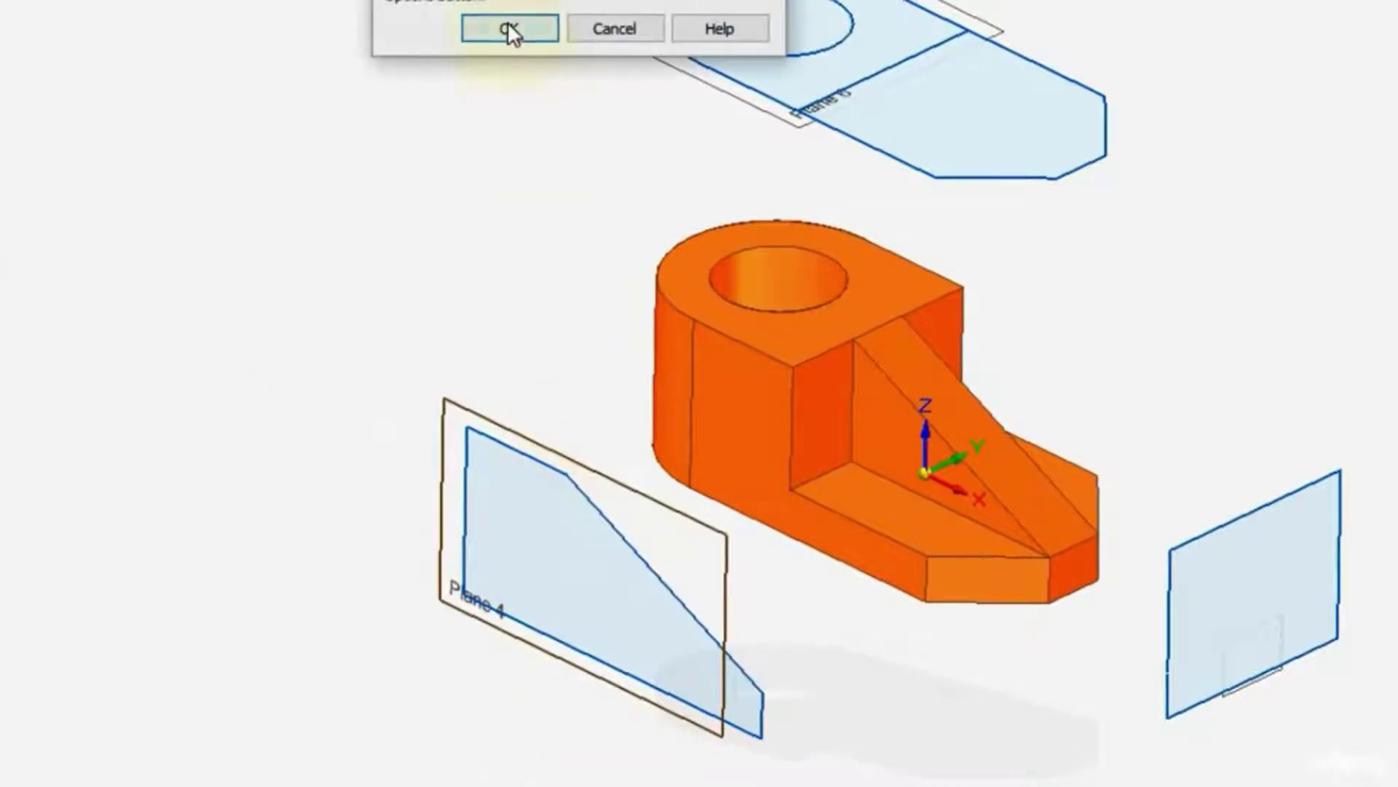
{"action": "left_click", "coordinate": [509, 27]}
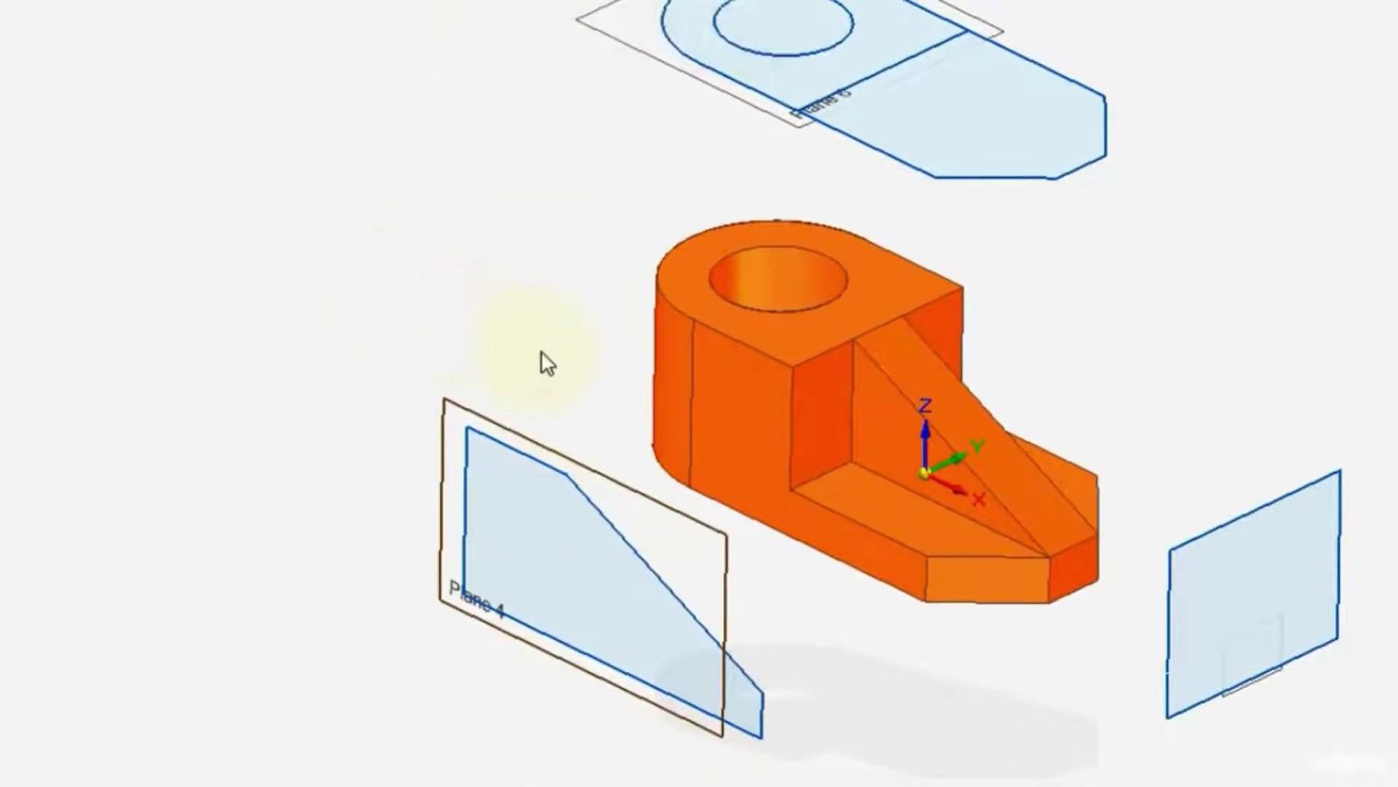
{"action": "left_click", "coordinate": [793, 413]}
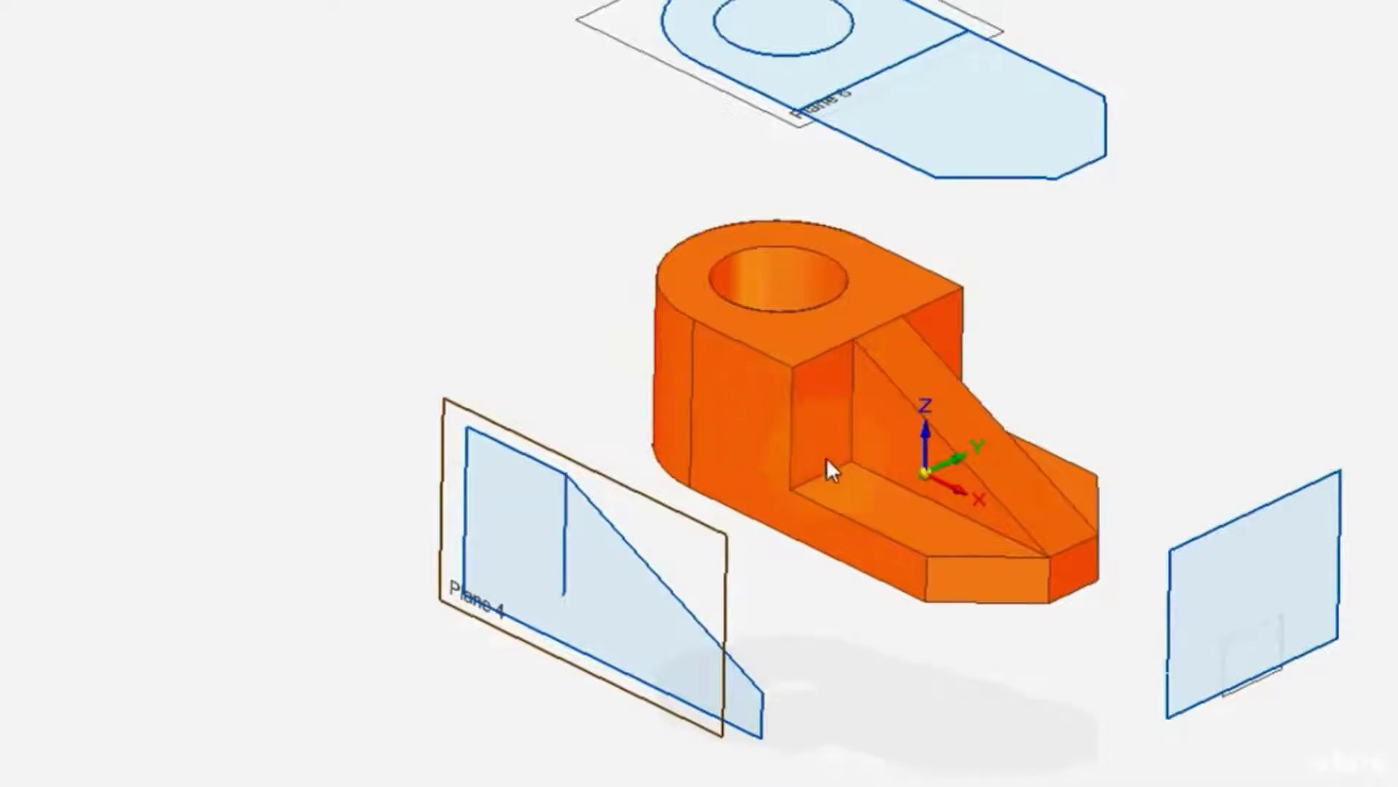
{"action": "left_click", "coordinate": [983, 526]}
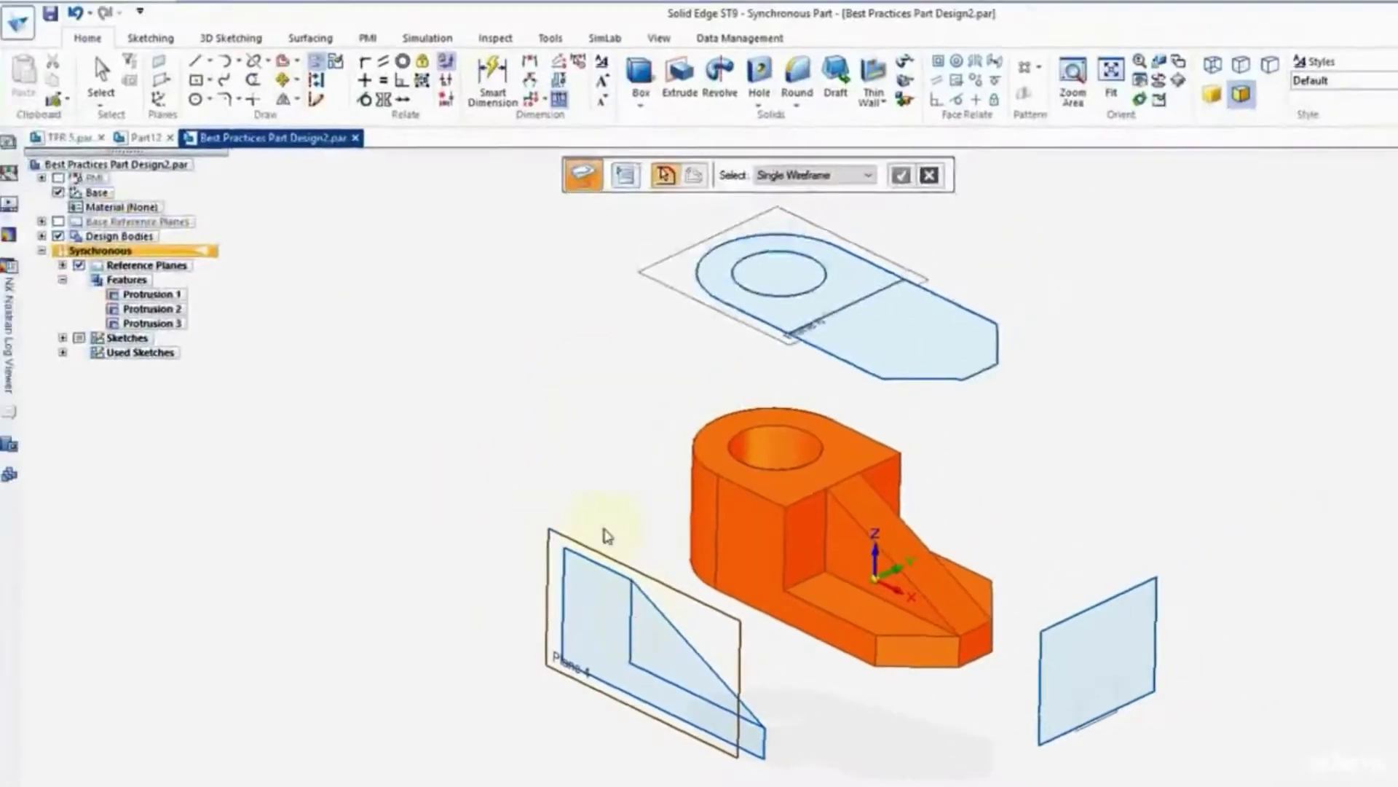
- Convert the inner vertical and lower horizontal lines of the Plane 4 sketch to construction geometry
{"action": "left_click", "coordinate": [100, 73]}
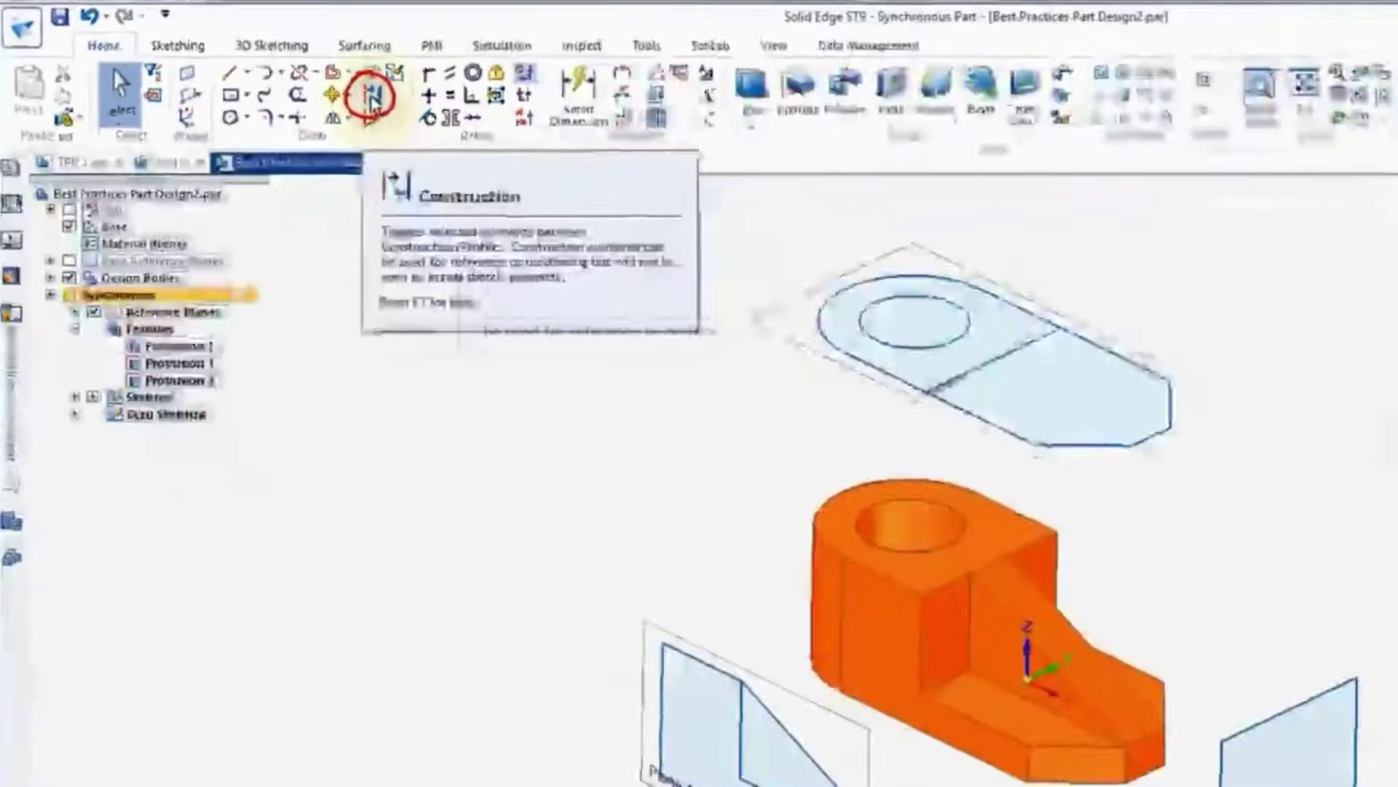
{"action": "left_click", "coordinate": [690, 179]}
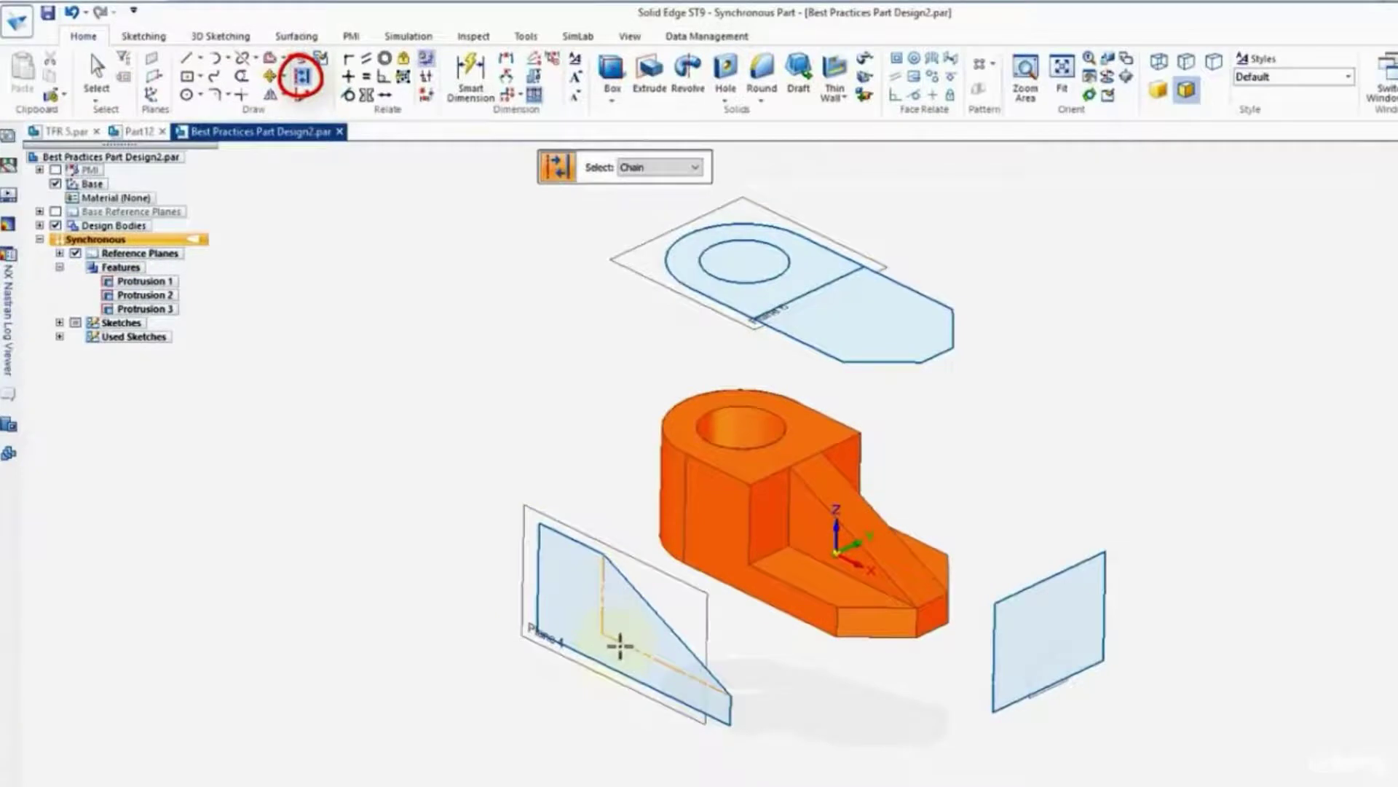
{"action": "left_click", "coordinate": [96, 73]}
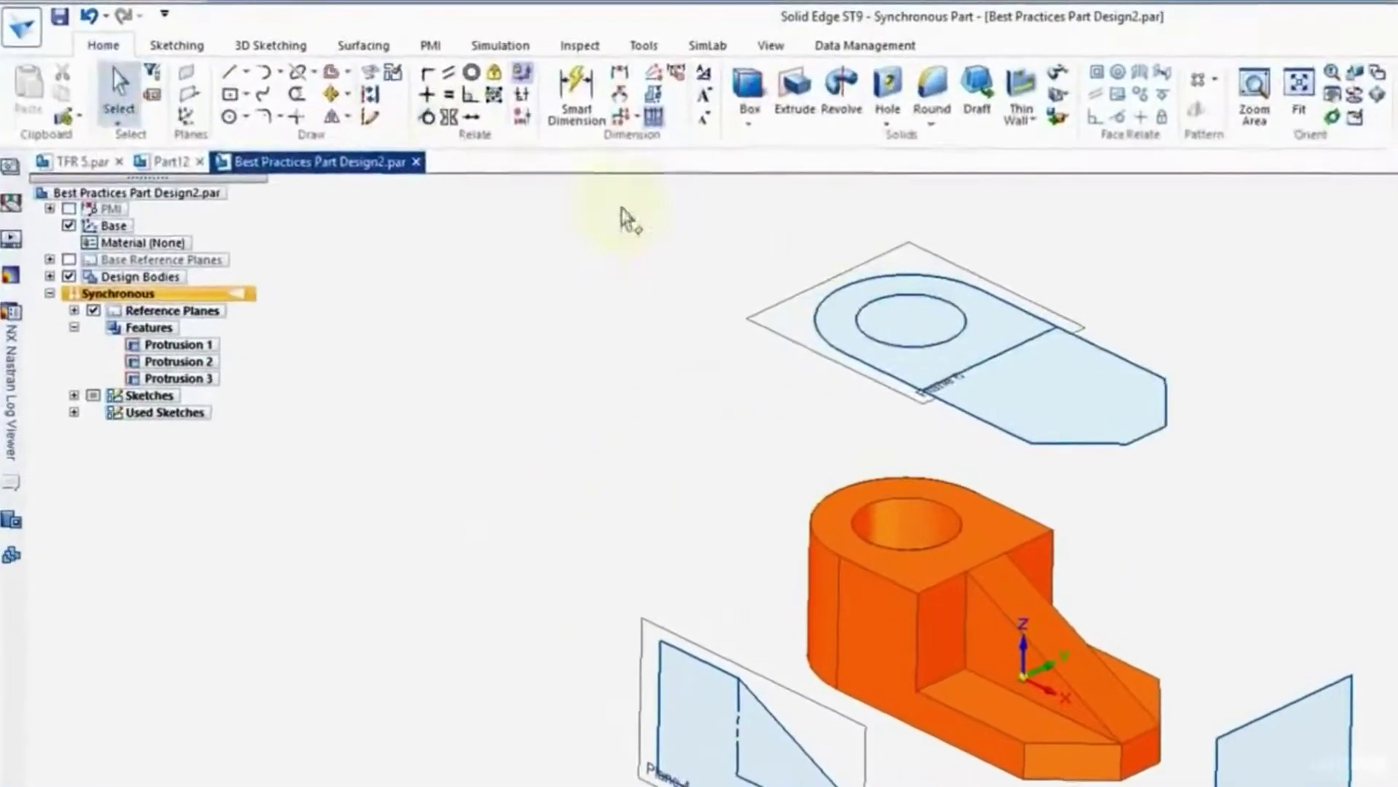
- Project the two long edges of the sloped rib onto Plane 6 with Project to Sketch, keeping the default options
{"action": "left_click", "coordinate": [373, 93]}
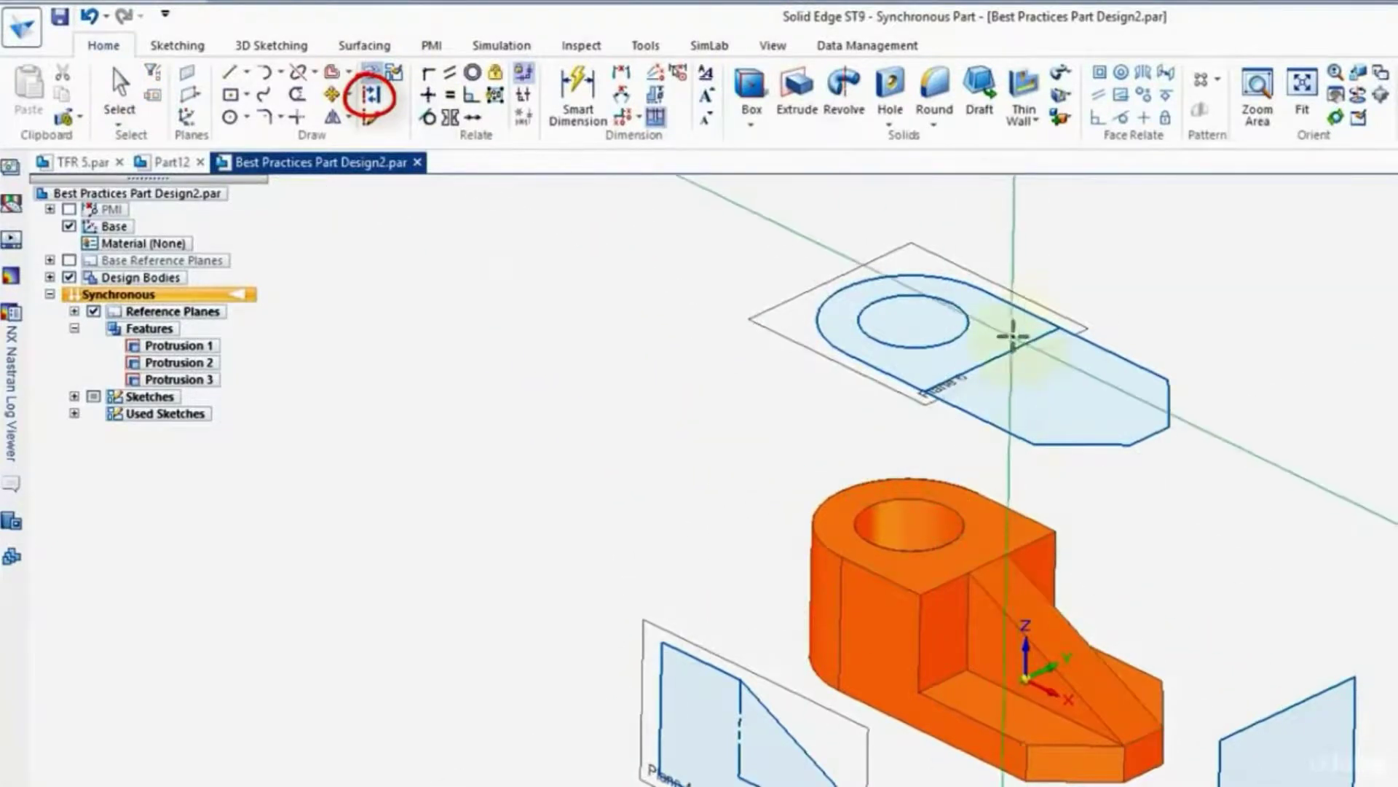
{"action": "left_click", "coordinate": [900, 251]}
{"action": "left_click", "coordinate": [695, 323]}
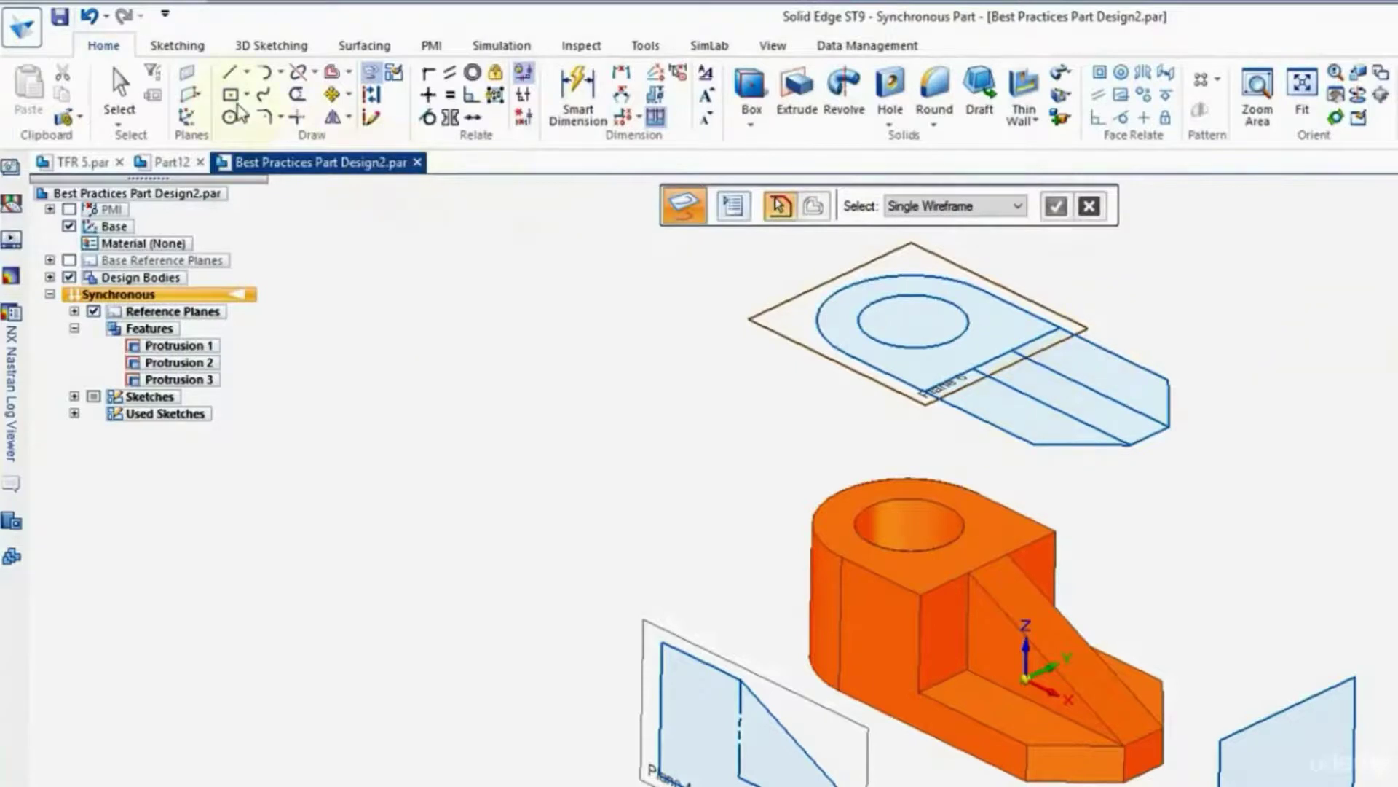
- Convert the two parallel rib lines in the Plane 6 top-view sketch to construction geometry
{"action": "left_click", "coordinate": [114, 77]}
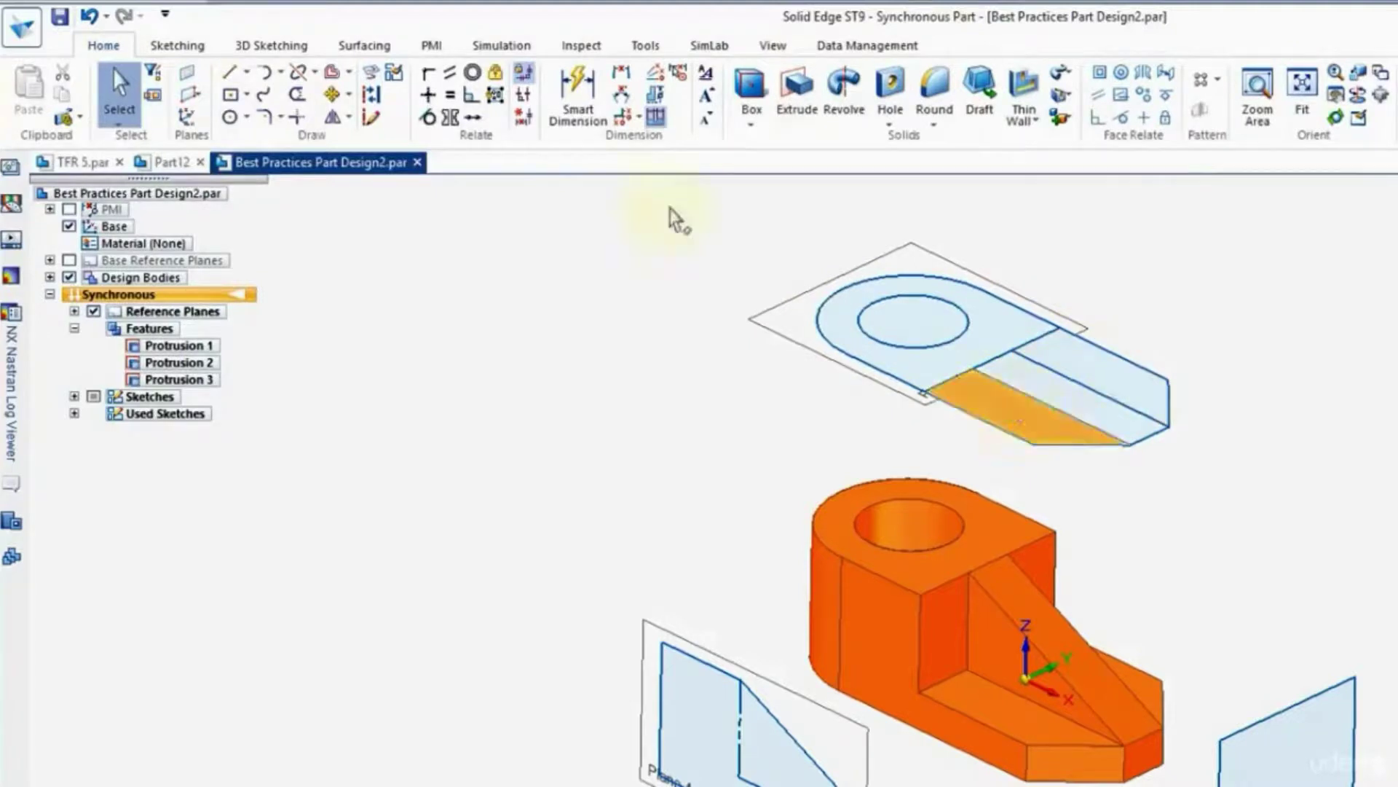
{"action": "left_click", "coordinate": [371, 94]}
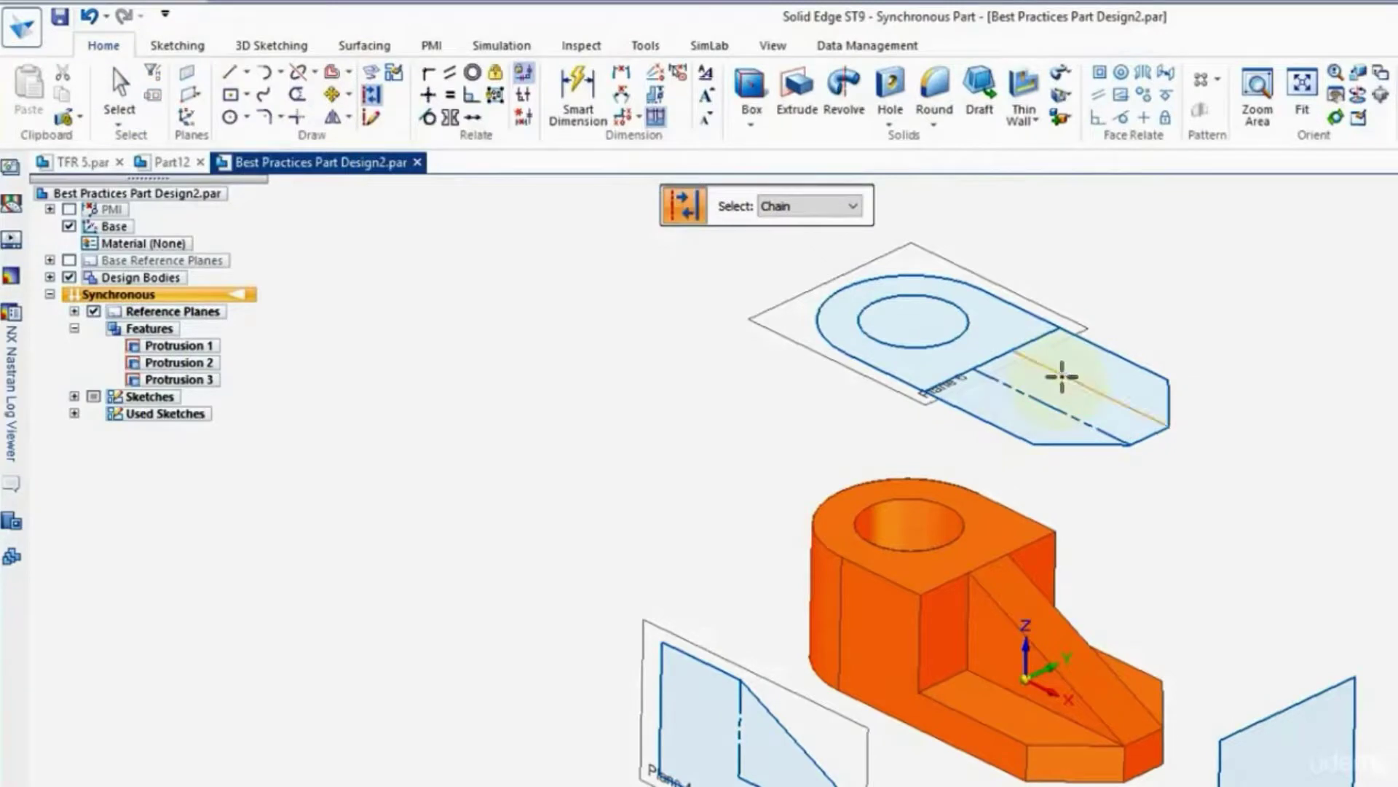
{"action": "left_click", "coordinate": [119, 91]}
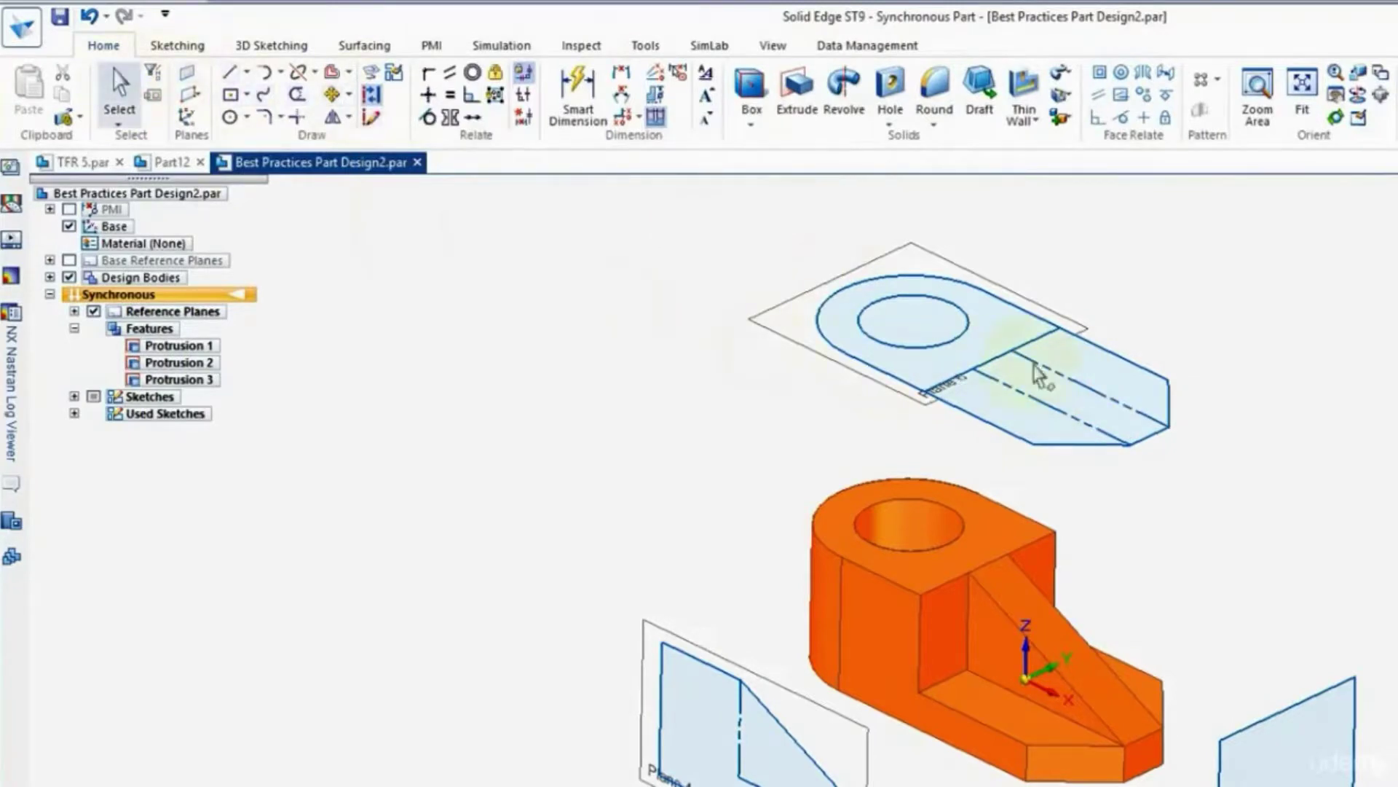